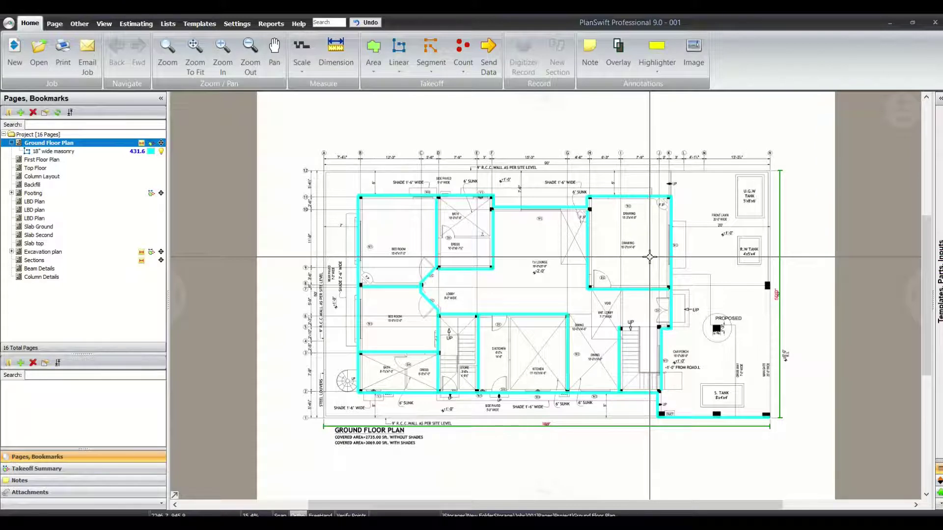
- Review the Ground Floor Plan and Footing pages, and examine the stepped brick wall base on the Sections page
{"action": "scroll", "coordinate": [542, 254], "scroll_direction": "down", "scroll_amount": 1}
{"action": "left_click_drag", "start_coordinate": [545, 283], "coordinate": [547, 279]}
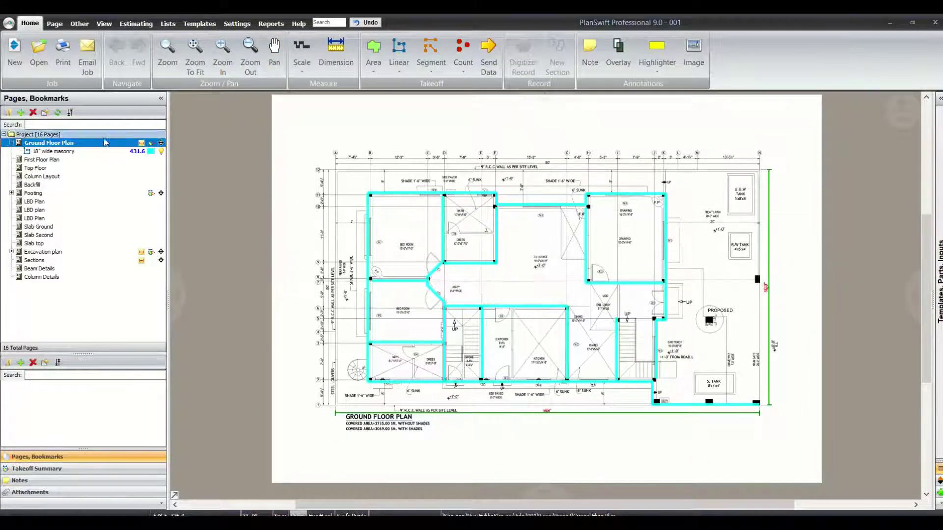
{"action": "left_click", "coordinate": [73, 193]}
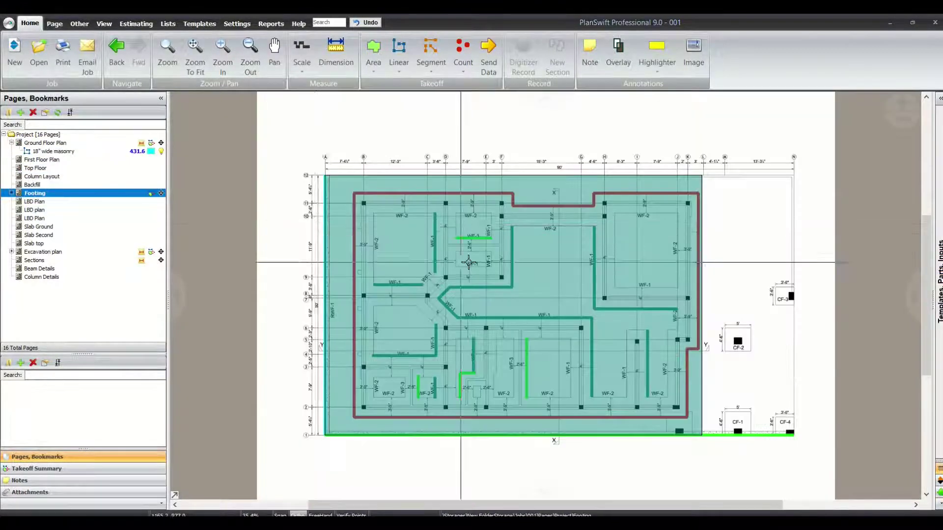
{"action": "left_click", "coordinate": [29, 144]}
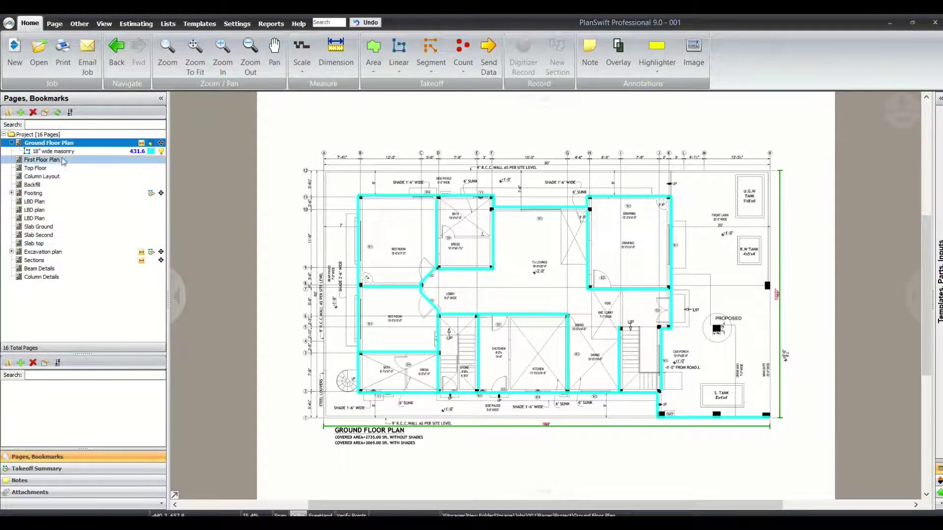
{"action": "left_click", "coordinate": [66, 261]}
{"action": "scroll", "coordinate": [505, 293], "scroll_direction": "up", "scroll_amount": 10}
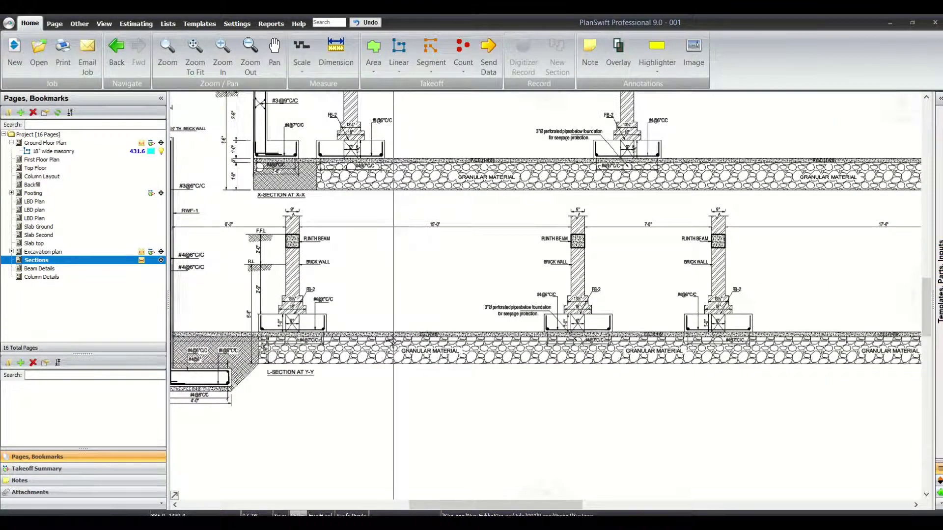
{"action": "left_click_drag", "start_coordinate": [534, 233], "coordinate": [690, 357]}
{"action": "left_click_drag", "start_coordinate": [539, 243], "coordinate": [676, 345]}
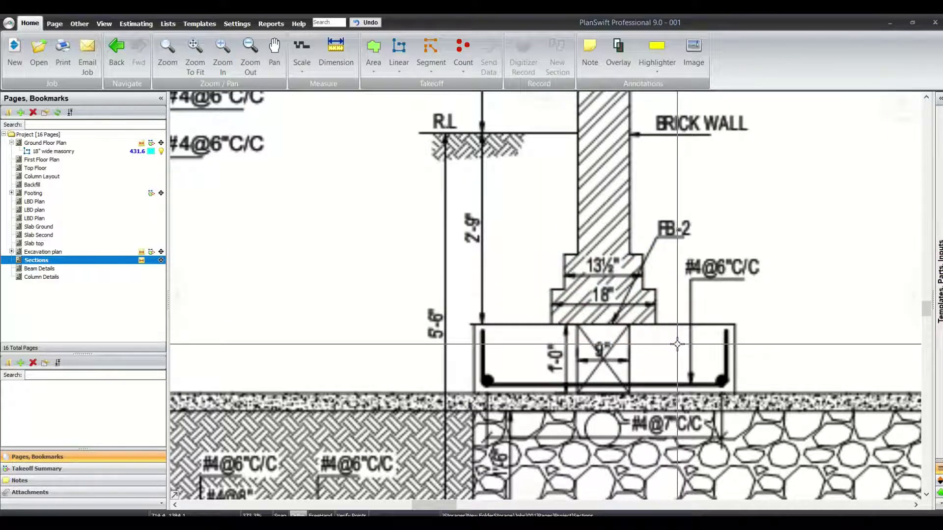
- Inspect the 18" wide masonry takeoff lines on the Ground Floor Plan and the matching wall base in X-Section at X-X
{"action": "left_click", "coordinate": [54, 152]}
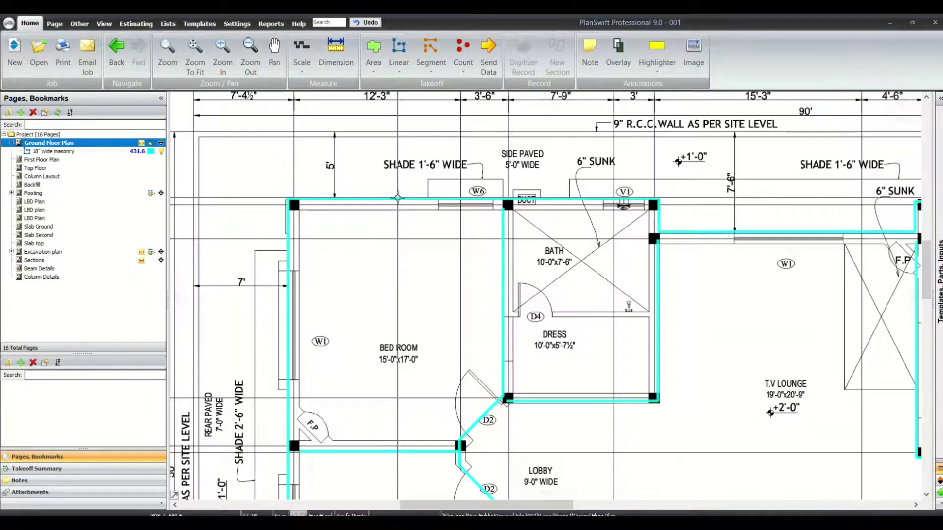
{"action": "left_click", "coordinate": [398, 198]}
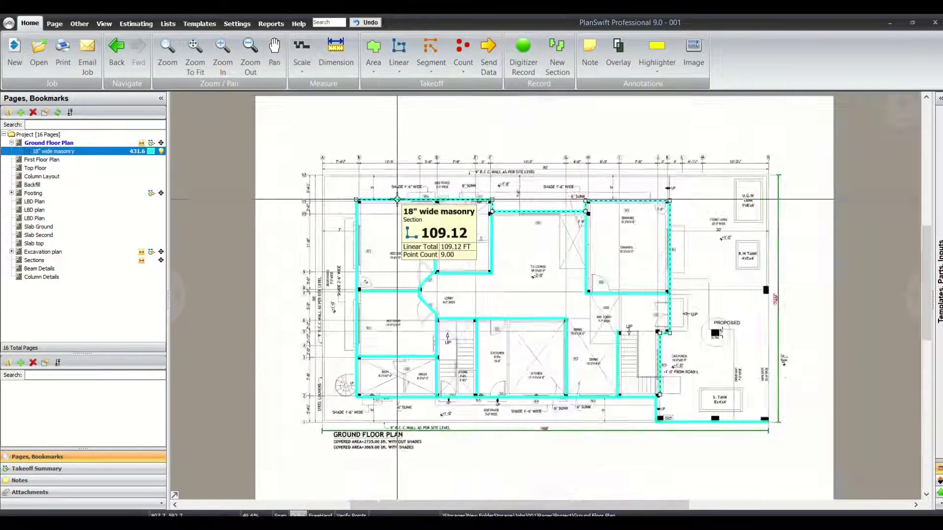
{"action": "scroll", "coordinate": [388, 216], "scroll_direction": "down", "scroll_amount": 3}
{"action": "scroll", "coordinate": [451, 241], "scroll_direction": "up", "scroll_amount": 1}
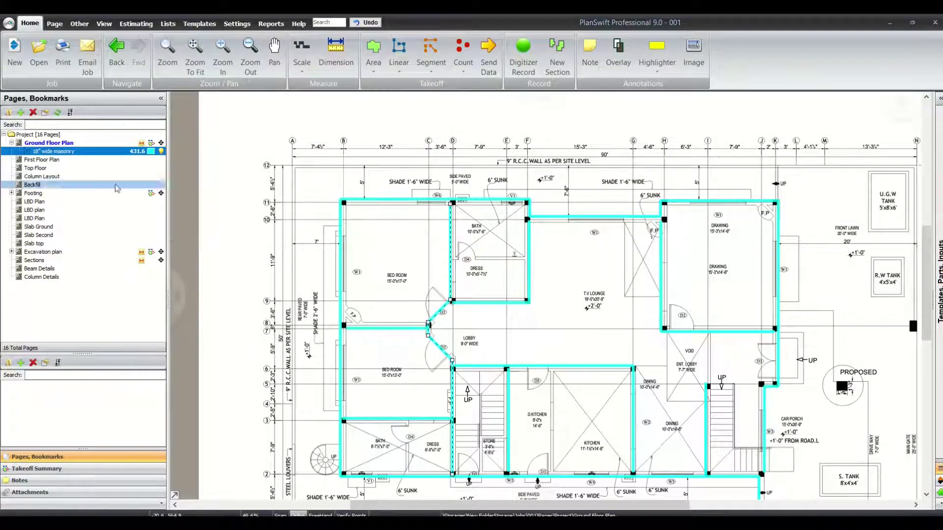
{"action": "left_click", "coordinate": [70, 262]}
{"action": "scroll", "coordinate": [403, 281], "scroll_direction": "up", "scroll_amount": 6}
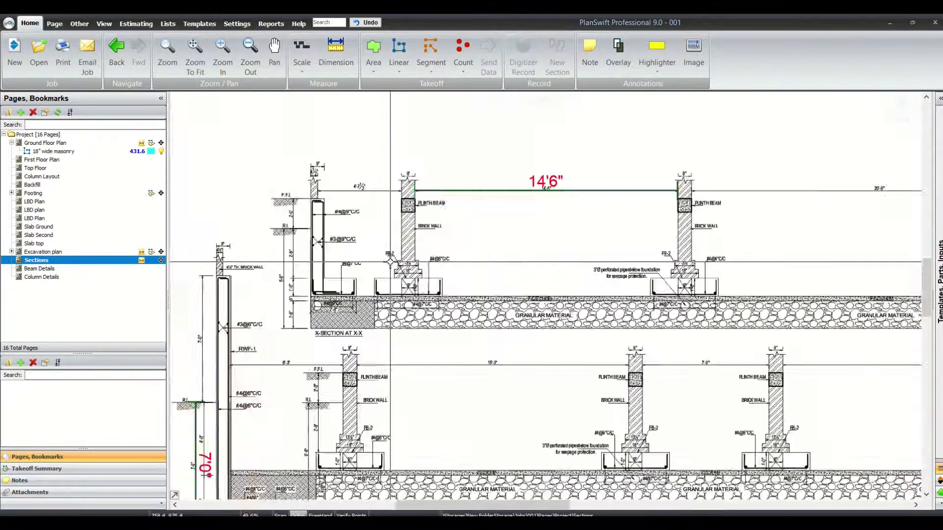
{"action": "left_click_drag", "start_coordinate": [401, 281], "coordinate": [477, 305]}
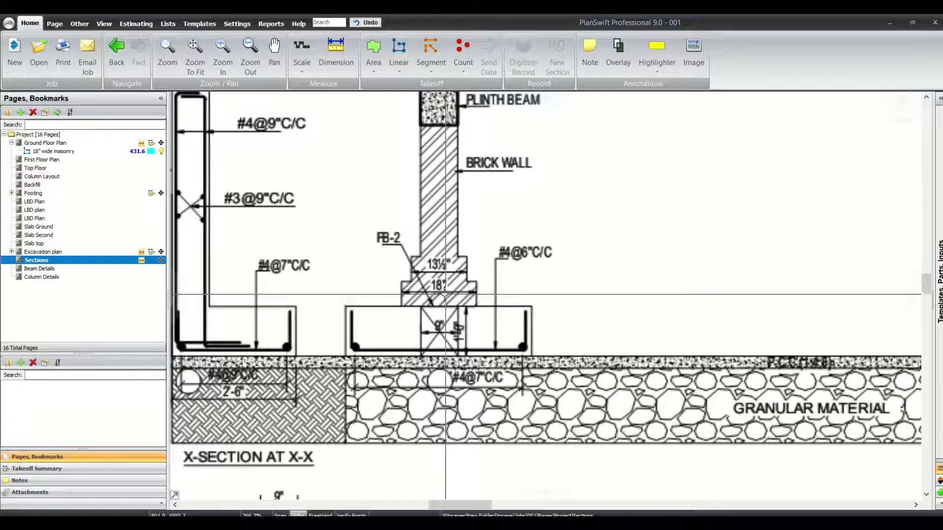
- Check the Ground Floor Plan walls against the 18" masonry course above the footing in X-Section at X-X
{"action": "left_click", "coordinate": [43, 144]}
{"action": "scroll", "coordinate": [375, 205], "scroll_direction": "down", "scroll_amount": 1}
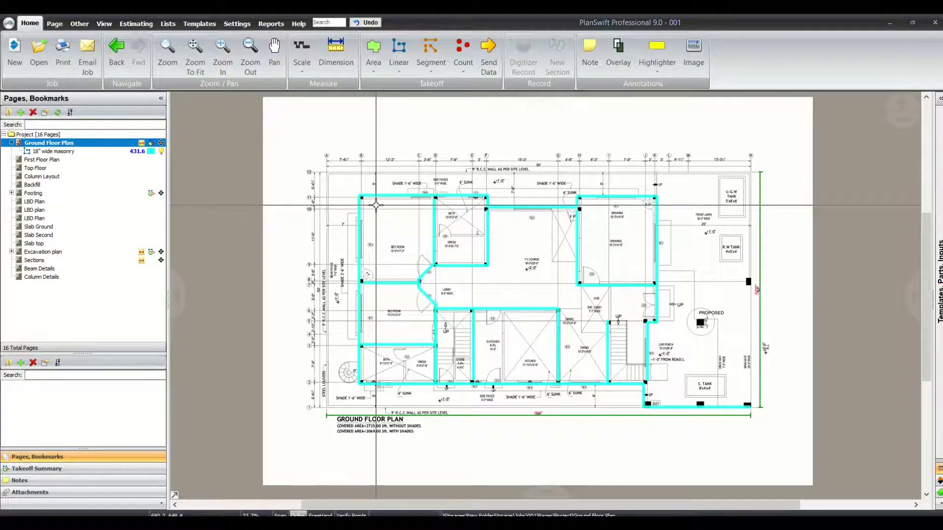
{"action": "left_click", "coordinate": [72, 261]}
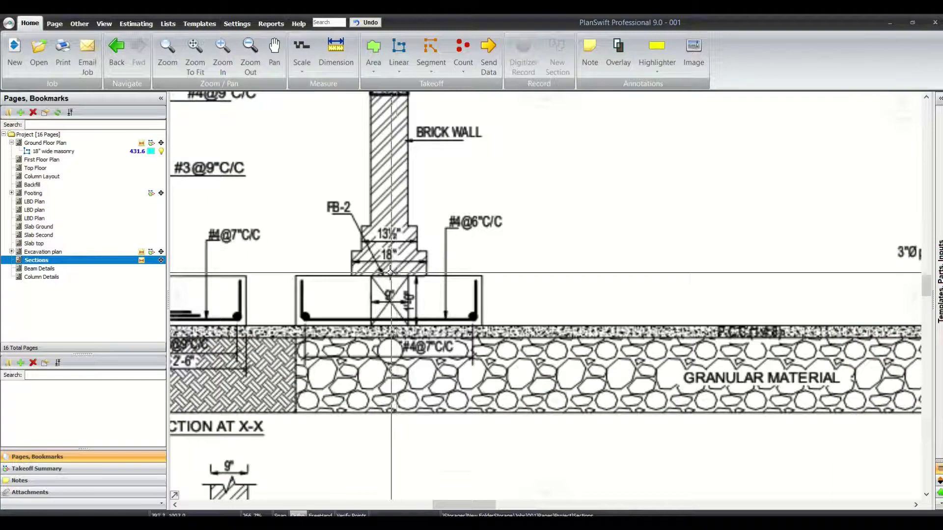
{"action": "scroll", "coordinate": [391, 271], "scroll_direction": "up", "scroll_amount": 5}
{"action": "left_click_drag", "start_coordinate": [281, 209], "coordinate": [496, 282]}
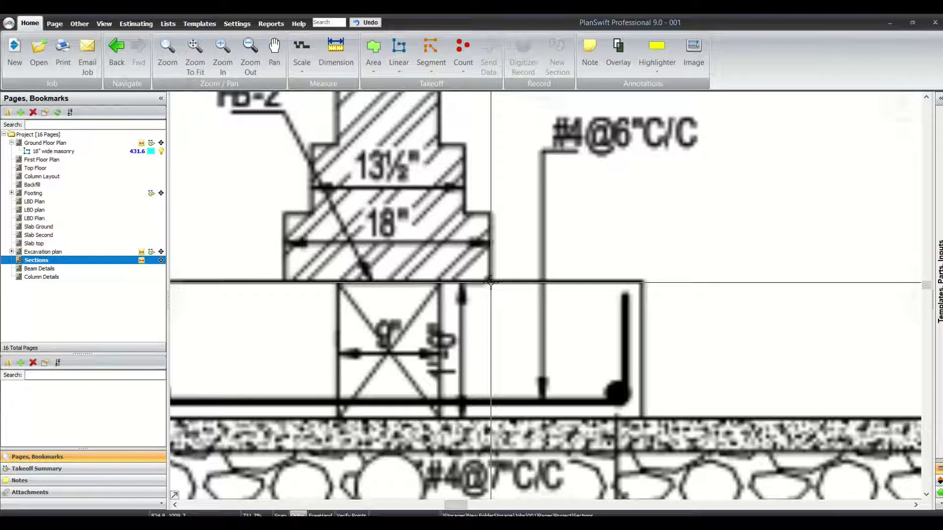
{"action": "scroll", "coordinate": [491, 282], "scroll_direction": "down", "scroll_amount": 10}
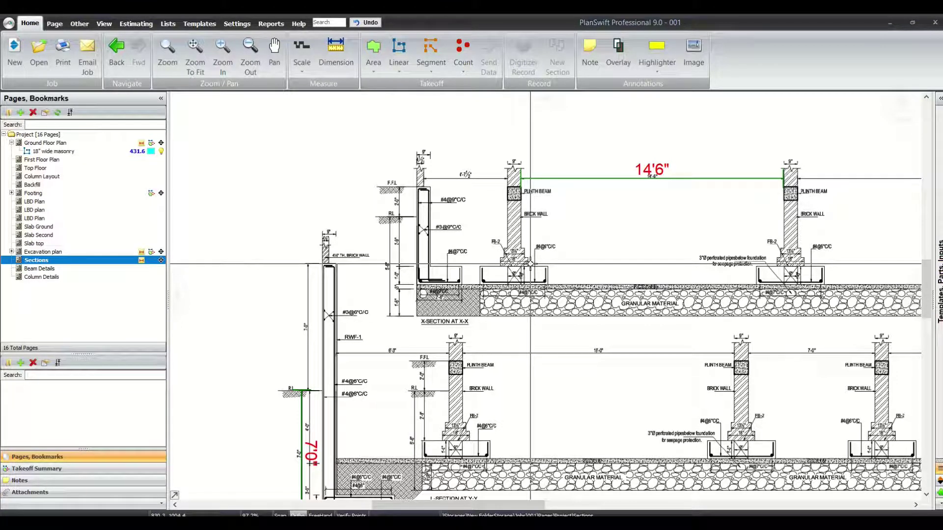
{"action": "scroll", "coordinate": [532, 264], "scroll_direction": "up", "scroll_amount": 8}
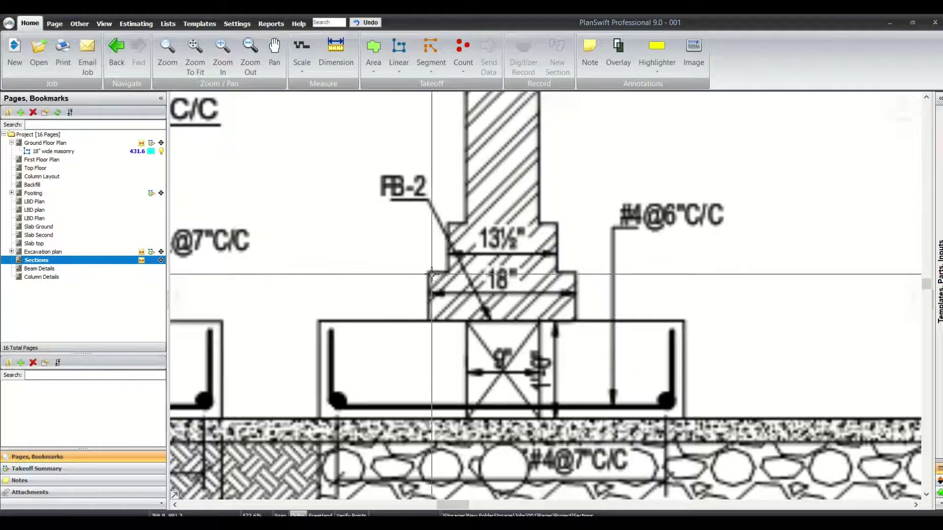
{"action": "left_click_drag", "start_coordinate": [467, 287], "coordinate": [583, 326]}
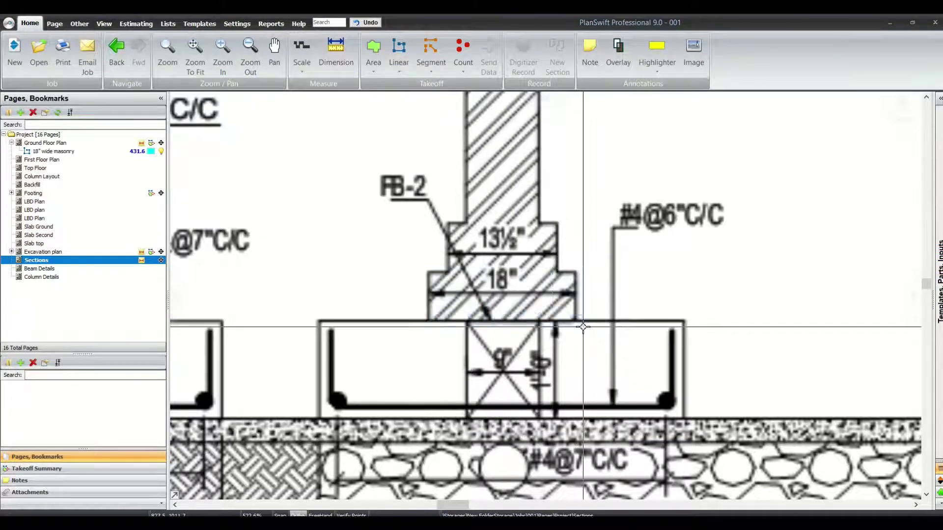
- Measure the height of the 18" masonry course in X-Section at X-X with the Dimension tool
{"action": "left_click", "coordinate": [71, 152]}
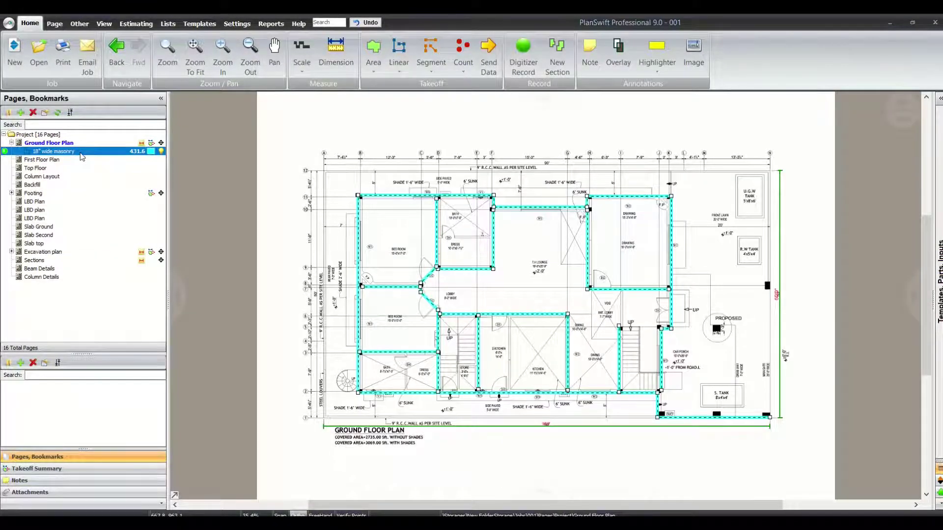
{"action": "left_click", "coordinate": [82, 262]}
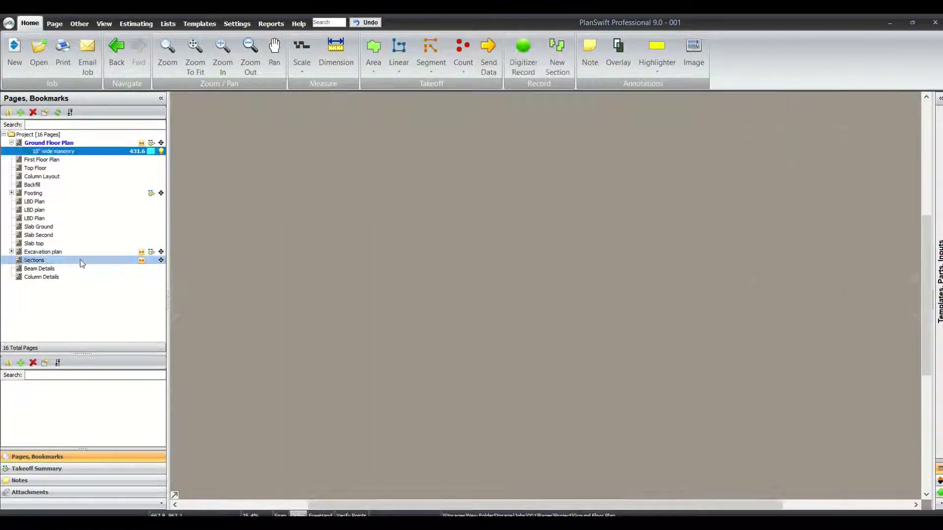
{"action": "scroll", "coordinate": [442, 260], "scroll_direction": "up", "scroll_amount": 6}
{"action": "scroll", "coordinate": [589, 229], "scroll_direction": "up", "scroll_amount": 4}
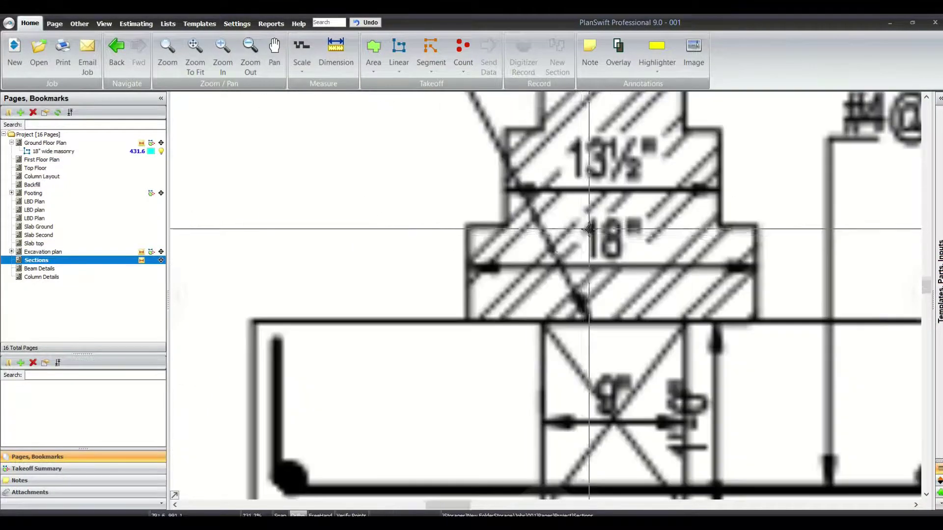
{"action": "scroll", "coordinate": [435, 247], "scroll_direction": "down", "scroll_amount": 2}
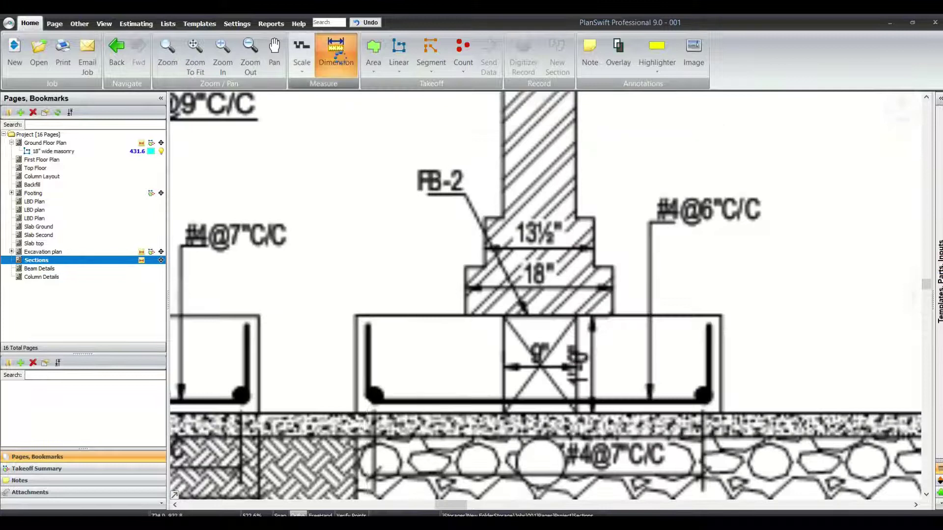
{"action": "left_click", "coordinate": [342, 62]}
{"action": "scroll", "coordinate": [462, 316], "scroll_direction": "up", "scroll_amount": 2}
{"action": "left_click", "coordinate": [472, 319]}
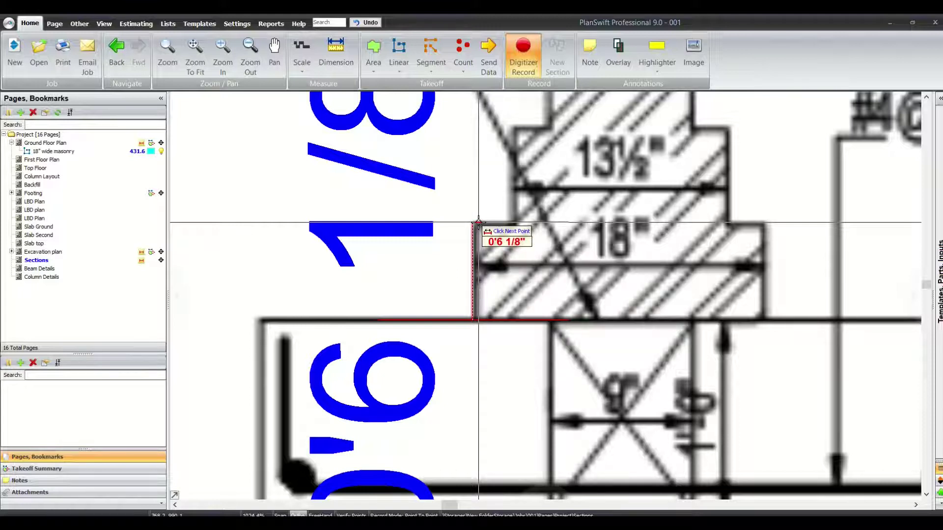
{"action": "scroll", "coordinate": [514, 308], "scroll_direction": "down", "scroll_amount": 4}
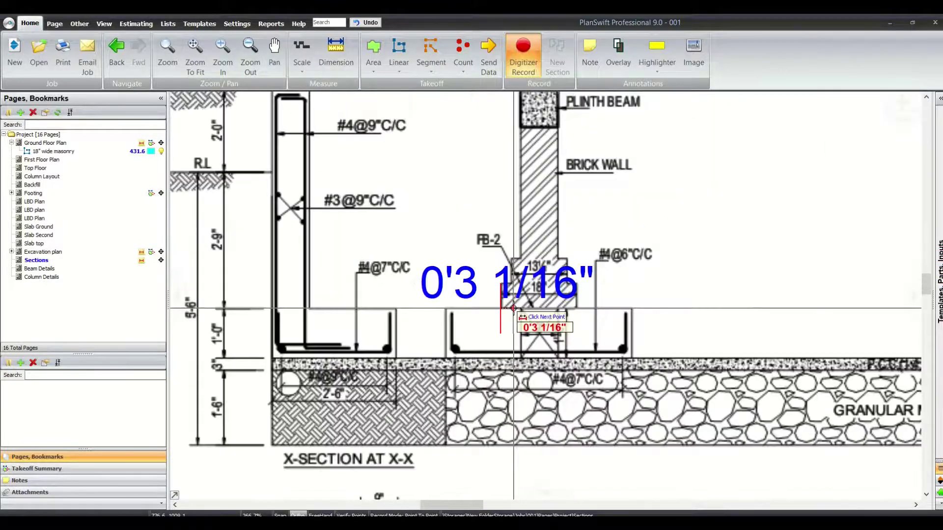
- Measure the vertical distance labelled 5'-6" beside X-Section at X-X to check the drawing scale
{"action": "scroll", "coordinate": [514, 309], "scroll_direction": "down", "scroll_amount": 3}
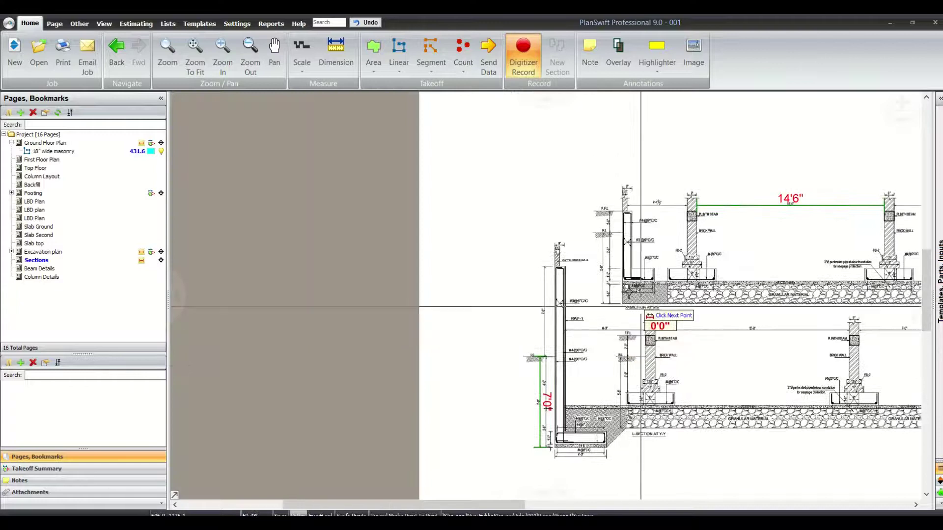
{"action": "scroll", "coordinate": [613, 259], "scroll_direction": "up", "scroll_amount": 6}
{"action": "scroll", "coordinate": [585, 294], "scroll_direction": "down", "scroll_amount": 6}
{"action": "scroll", "coordinate": [617, 311], "scroll_direction": "up", "scroll_amount": 4}
{"action": "scroll", "coordinate": [581, 321], "scroll_direction": "down", "scroll_amount": 4}
{"action": "scroll", "coordinate": [572, 275], "scroll_direction": "up", "scroll_amount": 3}
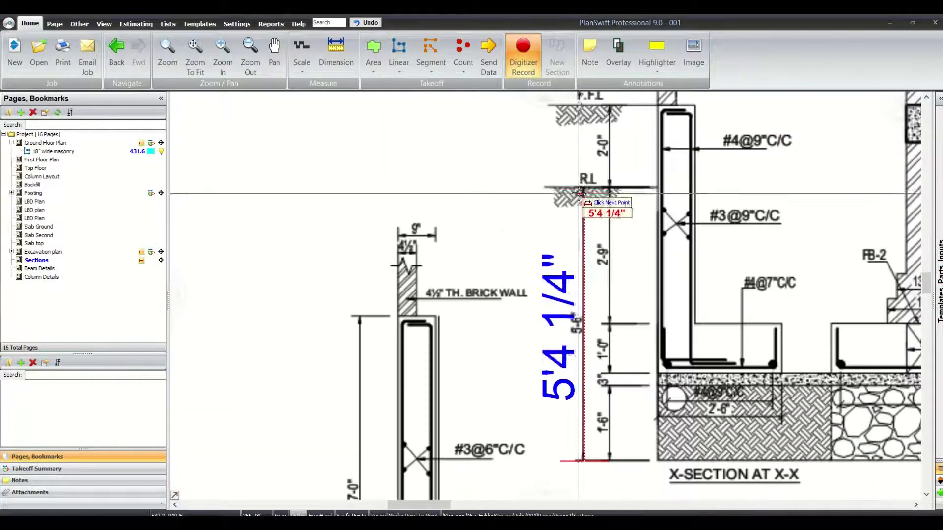
{"action": "scroll", "coordinate": [584, 192], "scroll_direction": "down", "scroll_amount": 3}
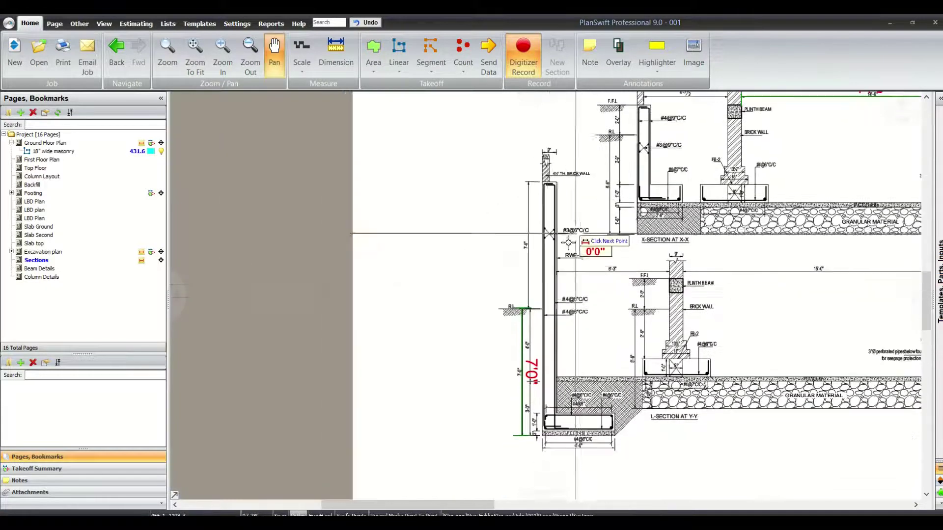
- Measure the RWF-1 retaining wall height labelled 7'-0" above the R.L. line, and end the dimension recording
{"action": "scroll", "coordinate": [539, 320], "scroll_direction": "up", "scroll_amount": 4}
{"action": "scroll", "coordinate": [531, 344], "scroll_direction": "down", "scroll_amount": 2}
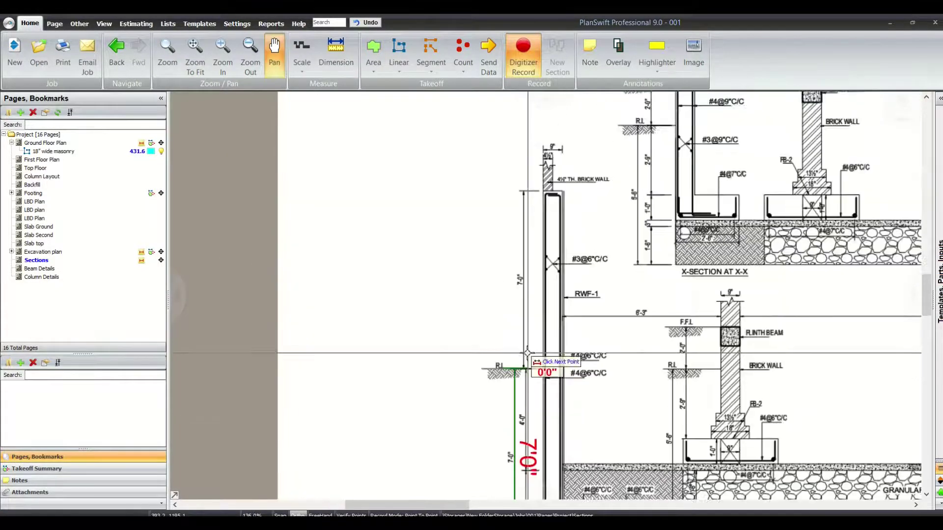
{"action": "scroll", "coordinate": [516, 381], "scroll_direction": "up", "scroll_amount": 2}
{"action": "scroll", "coordinate": [520, 391], "scroll_direction": "down", "scroll_amount": 3}
{"action": "scroll", "coordinate": [521, 270], "scroll_direction": "up", "scroll_amount": 3}
{"action": "double_click", "coordinate": [520, 269]}
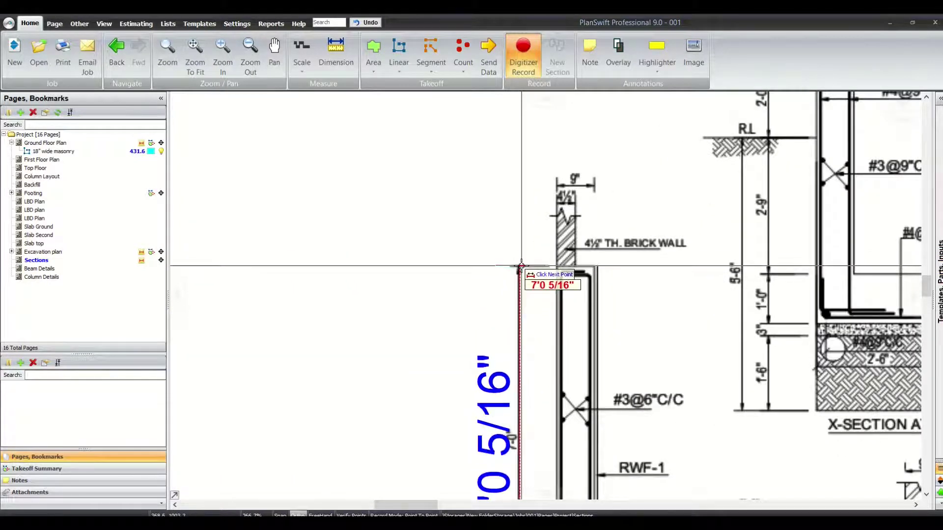
{"action": "scroll", "coordinate": [576, 285], "scroll_direction": "down", "scroll_amount": 3}
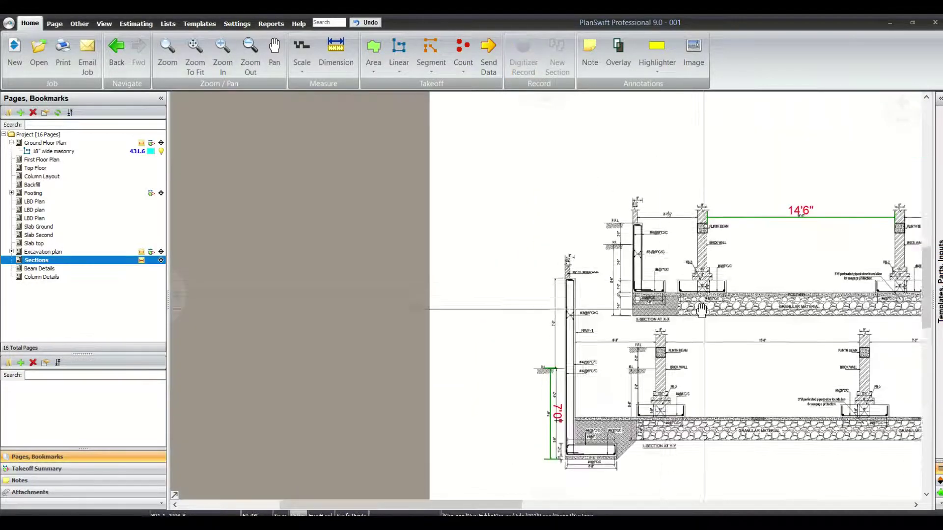
- Examine the 18" masonry course at the base of the brick wall in X-Section at X-X
{"action": "scroll", "coordinate": [540, 292], "scroll_direction": "up", "scroll_amount": 5}
{"action": "left_click_drag", "start_coordinate": [513, 273], "coordinate": [700, 347]}
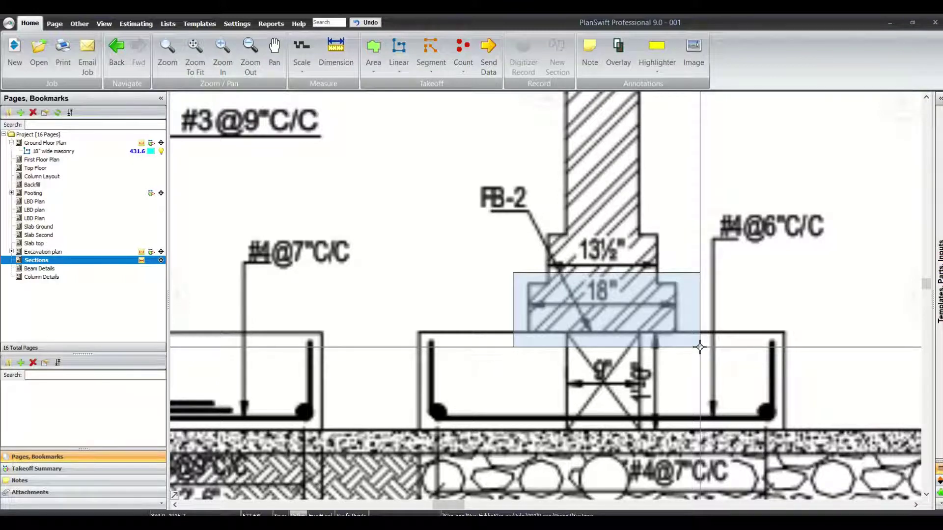
{"action": "left_click_drag", "start_coordinate": [700, 347], "coordinate": [700, 347]}
- Switch to the SAMPLE PROJECT workbook in Excel and copy rows 49 to 51 into the rows starting at row 55
{"action": "key", "text": "alt+Tab"}
{"action": "scroll", "coordinate": [245, 338], "scroll_direction": "up", "scroll_amount": 13}
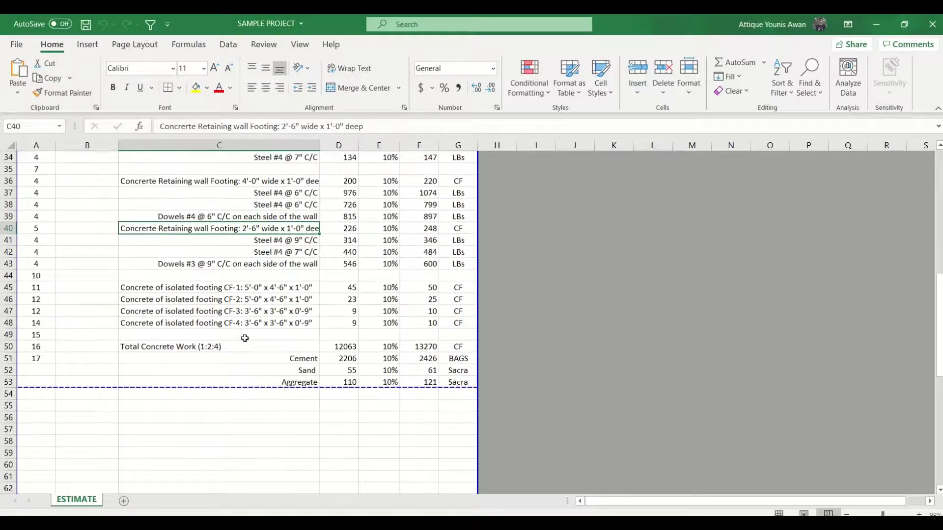
{"action": "scroll", "coordinate": [259, 326], "scroll_direction": "down", "scroll_amount": 10}
{"action": "left_click_drag", "start_coordinate": [241, 372], "coordinate": [241, 393]}
{"action": "key", "text": "shift+space"}
{"action": "key", "text": "ctrl+c"}
{"action": "left_click", "coordinate": [242, 440]}
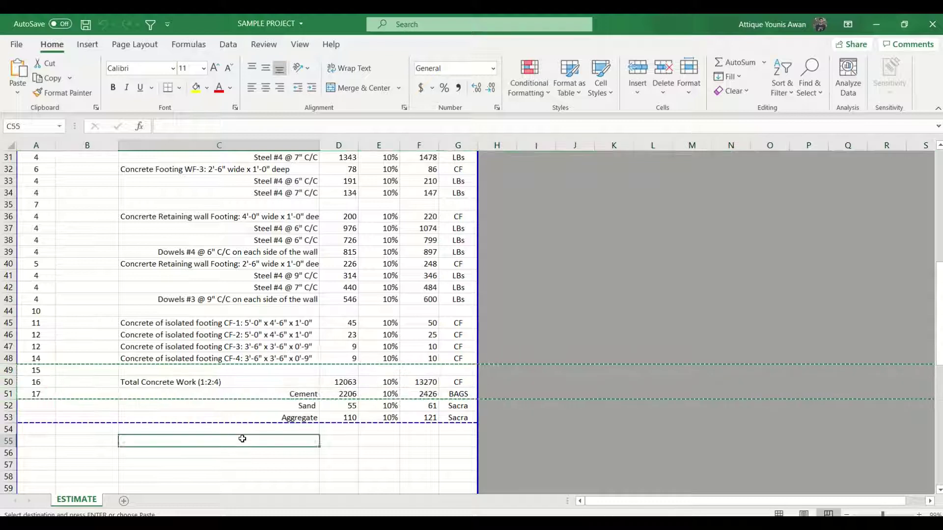
{"action": "key", "text": "shift+space"}
{"action": "key", "text": "ctrl+v"}
- Clear the copied quantities in D56:D57 and the copied descriptions in C56:C57
{"action": "scroll", "coordinate": [305, 407], "scroll_direction": "down", "scroll_amount": 3}
{"action": "scroll", "coordinate": [304, 407], "scroll_direction": "down", "scroll_amount": 2}
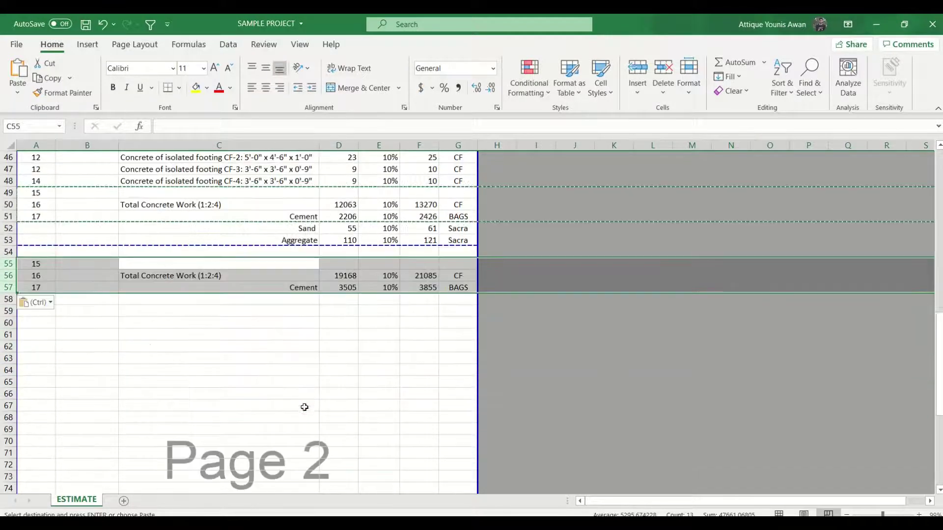
{"action": "left_click_drag", "start_coordinate": [347, 275], "coordinate": [348, 286]}
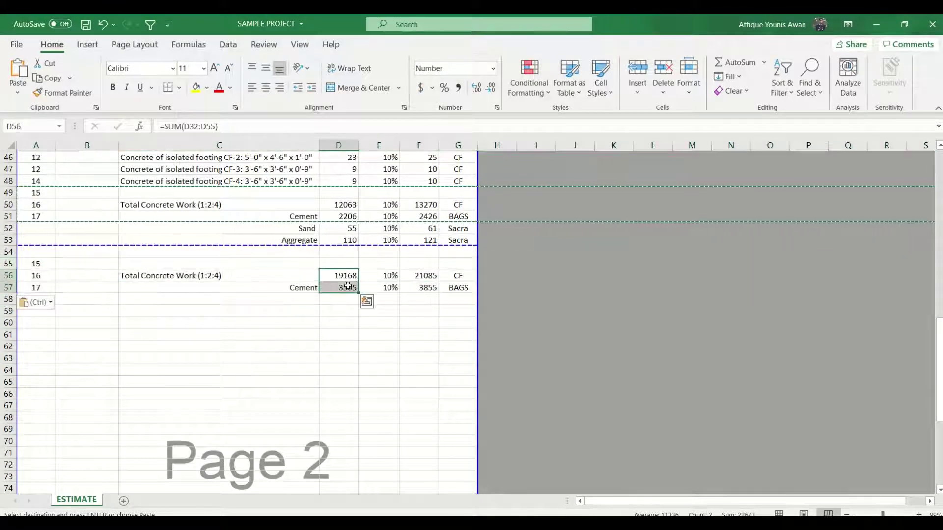
{"action": "key", "text": "Delete"}
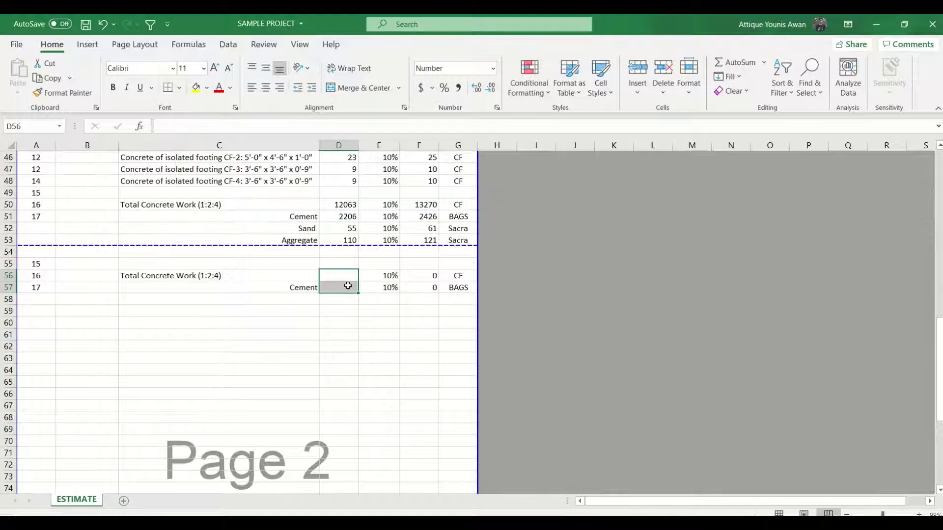
{"action": "left_click", "coordinate": [196, 277]}
{"action": "key", "text": "Delete"}
{"action": "left_click", "coordinate": [265, 289]}
{"action": "key", "text": "Delete"}
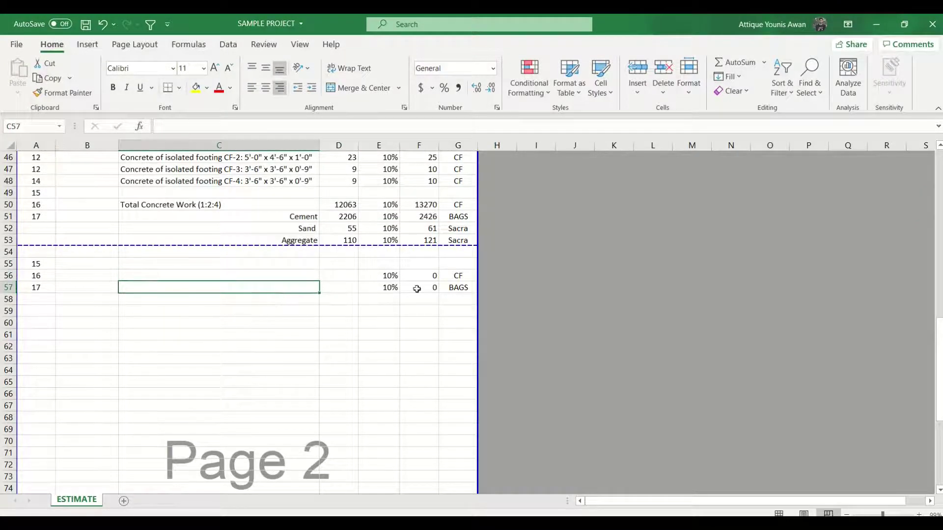
- Clear the copied units in G56:G57 and enter the description 18" wide brick masonry step footing in C56
{"action": "left_click_drag", "start_coordinate": [459, 276], "coordinate": [458, 287]}
{"action": "key", "text": "Delete"}
{"action": "left_click", "coordinate": [307, 273]}
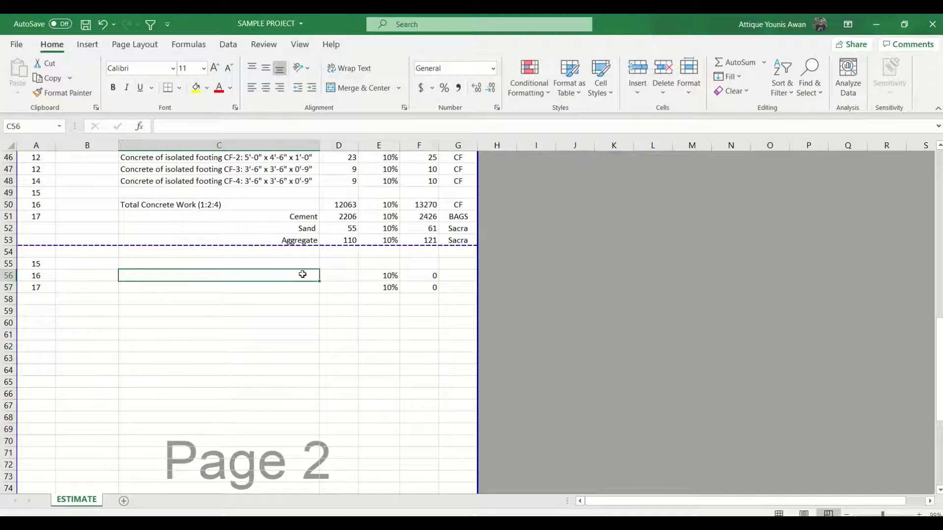
{"action": "type", "text": "18\" wide brick masonry s"}
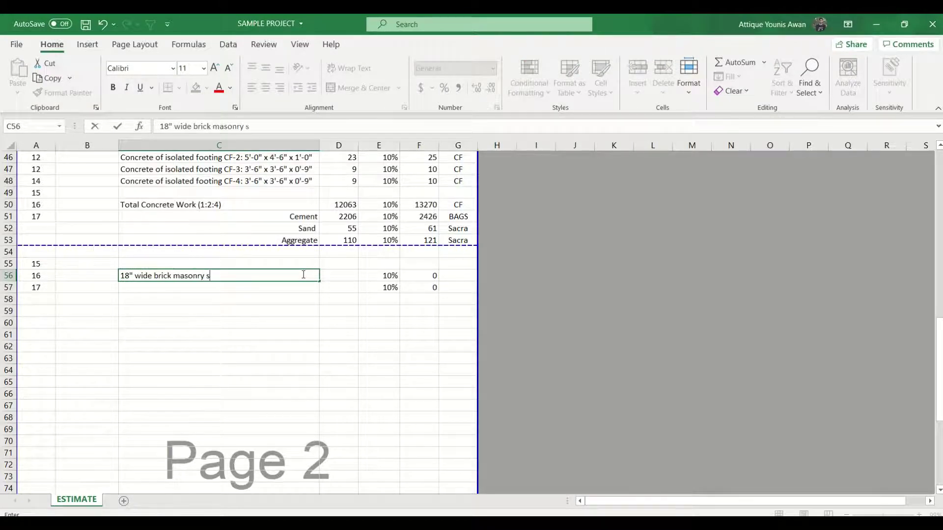
{"action": "type", "text": "tep footing"}
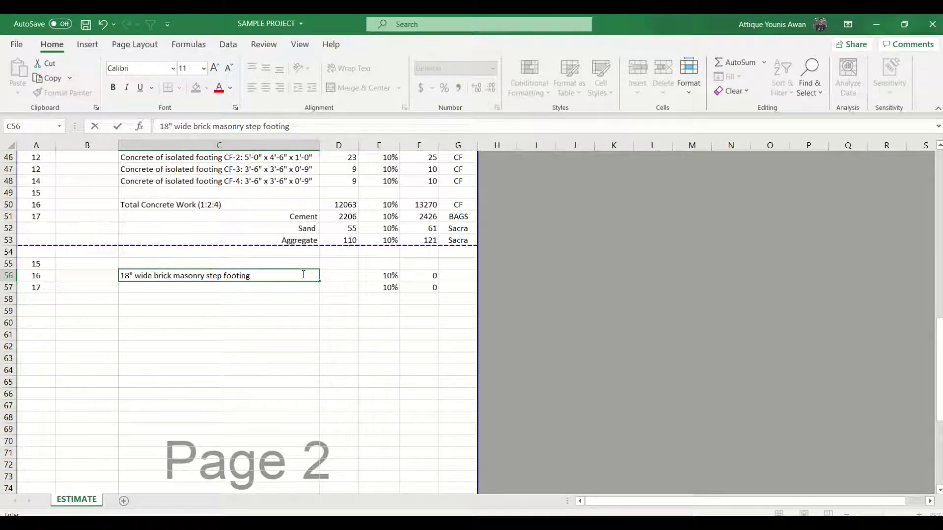
{"action": "key", "text": "Tab"}
{"action": "left_click", "coordinate": [302, 275]}
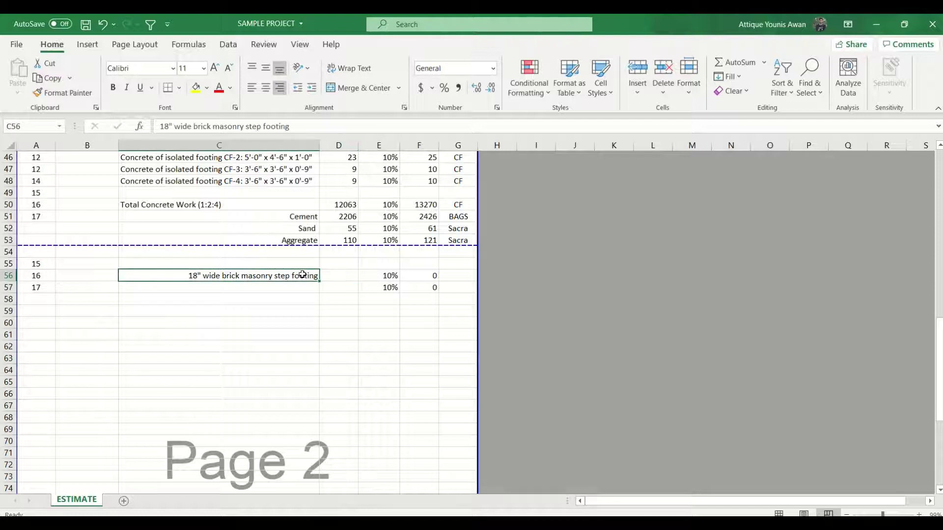
- Copy the cell formatting of the CF-4 footing description in C48 onto the masonry description in C56
{"action": "scroll", "coordinate": [303, 275], "scroll_direction": "up", "scroll_amount": 1}
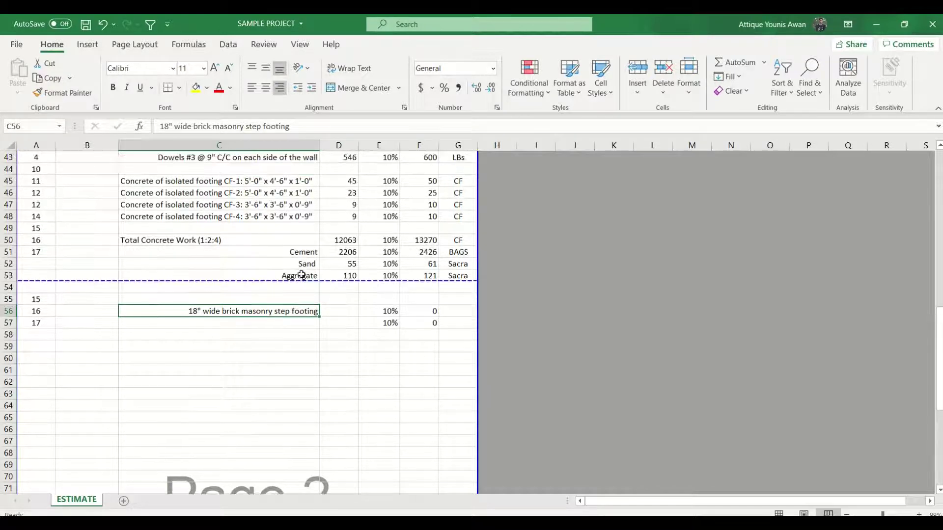
{"action": "left_click", "coordinate": [259, 217]}
{"action": "left_click", "coordinate": [67, 93]}
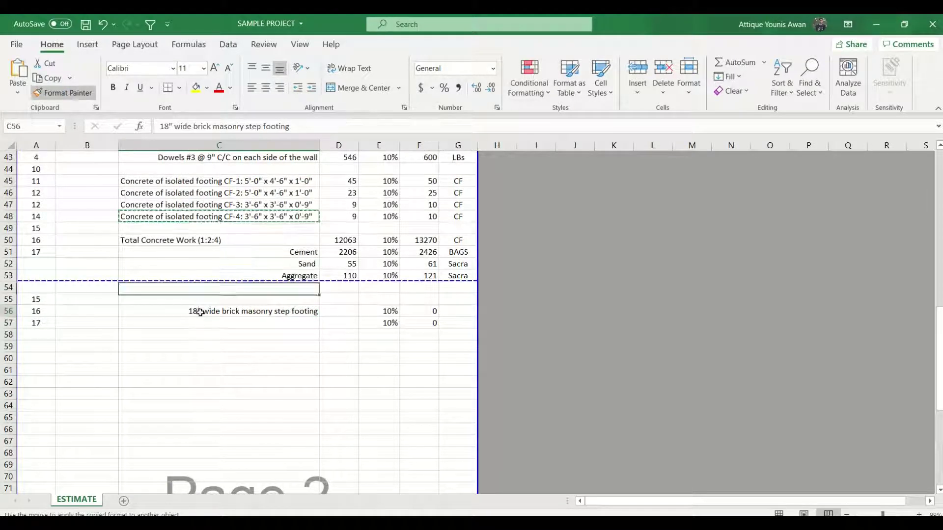
{"action": "left_click", "coordinate": [200, 311]}
- Enter the description No. of bricks in C57, below the masonry item
{"action": "left_click", "coordinate": [279, 323]}
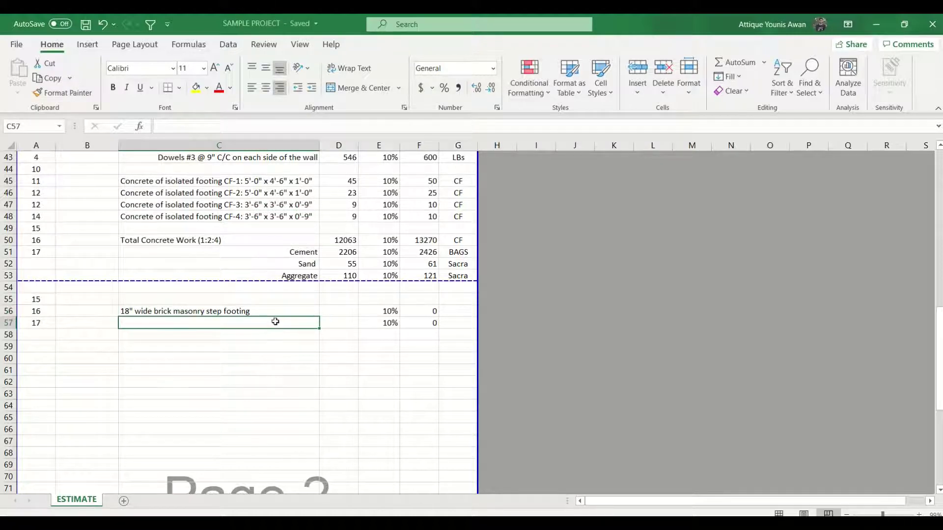
{"action": "type", "text": "No"}
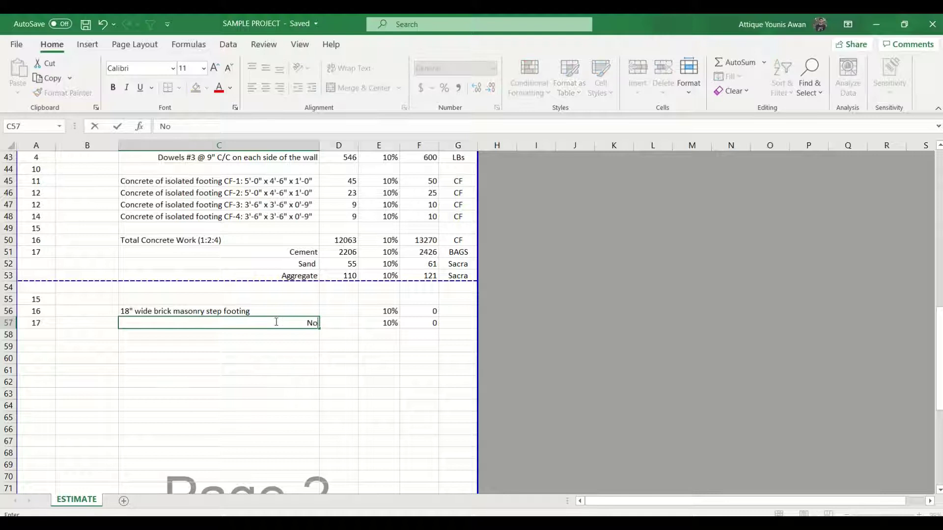
{"action": "type", "text": ". of bricks"}
{"action": "key", "text": "Return"}
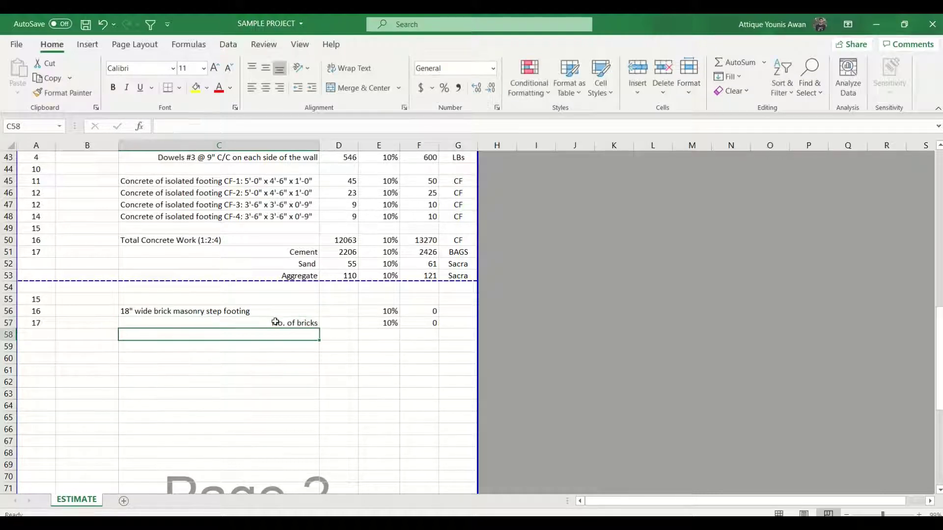
- Set the unit of the 18" wide brick masonry item in G56 to CF
{"action": "key", "text": "Up"}
{"action": "key", "text": "Right"}
{"action": "key", "text": "Right"}
{"action": "key", "text": "Right"}
{"action": "key", "text": "Up"}
{"action": "key", "text": "Left"}
{"action": "key", "text": "Left"}
{"action": "key", "text": "Right"}
{"action": "key", "text": "Left"}
{"action": "key", "text": "Left"}
{"action": "key", "text": "Left"}
{"action": "key", "text": "Right"}
{"action": "key", "text": "Right"}
{"action": "key", "text": "Right"}
{"action": "key", "text": "Right"}
{"action": "key", "text": "Right"}
{"action": "type", "text": "CF"}
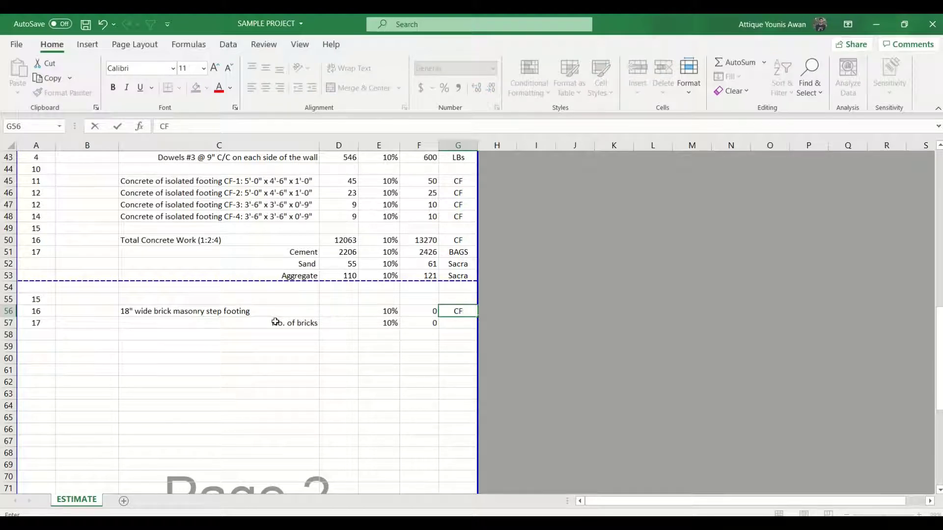
{"action": "key", "text": "Return"}
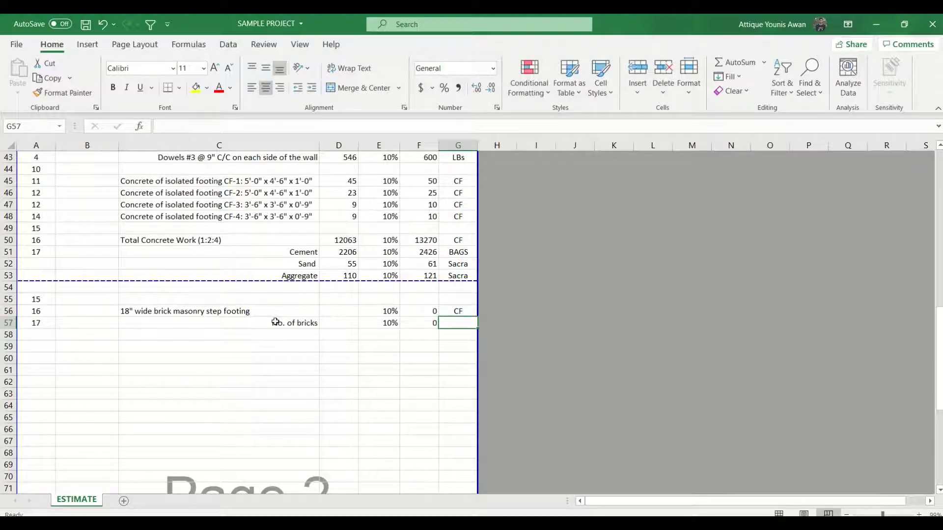
- Set the unit of the No. of bricks row in G57 to Each and save the workbook
{"action": "type", "text": "Each"}
{"action": "key", "text": "ctrl+Return"}
{"action": "type", "text": "Counts"}
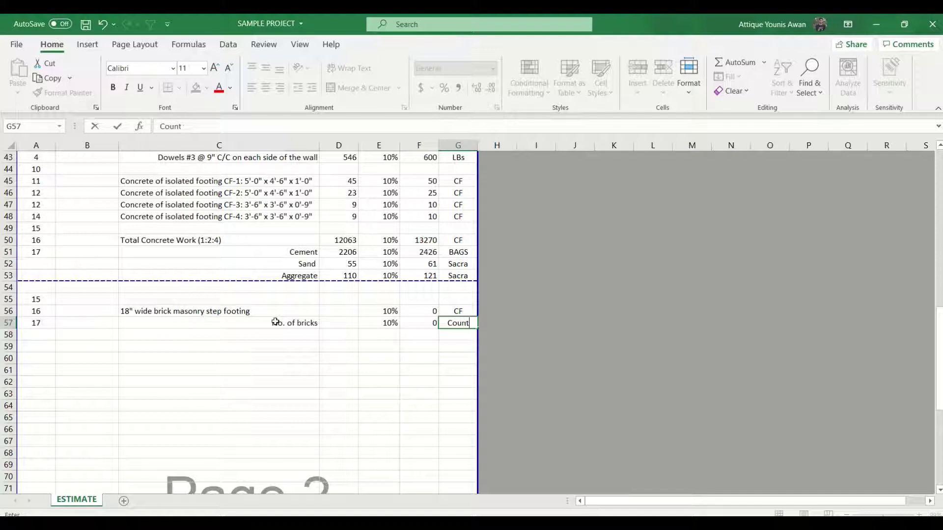
{"action": "key", "text": "Return"}
{"action": "key", "text": "Up"}
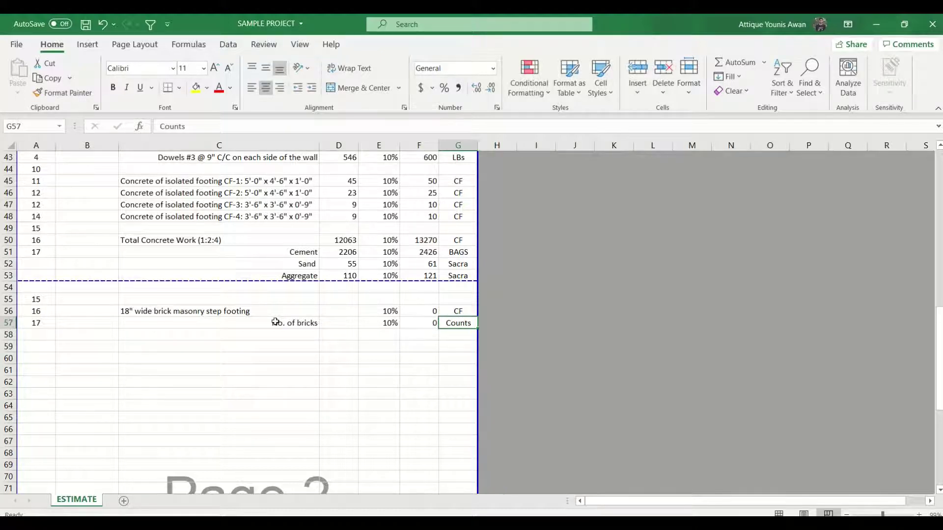
{"action": "left_click", "coordinate": [204, 126]}
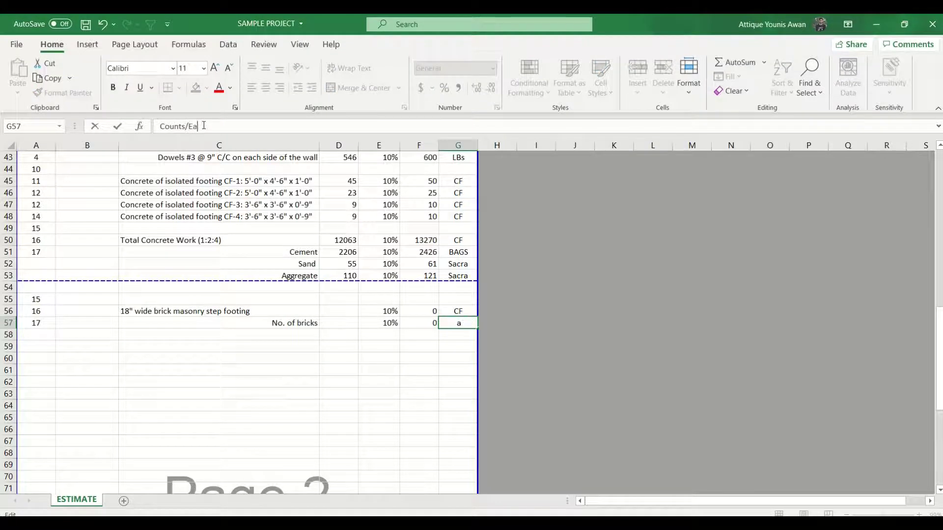
{"action": "key", "text": "Escape"}
{"action": "type", "text": "Each"}
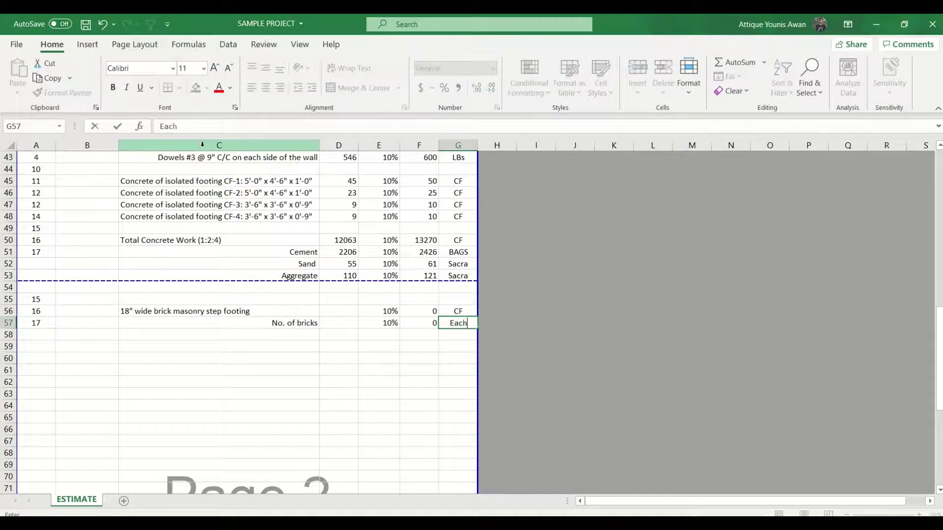
{"action": "key", "text": "Return"}
{"action": "key", "text": "ctrl+s"}
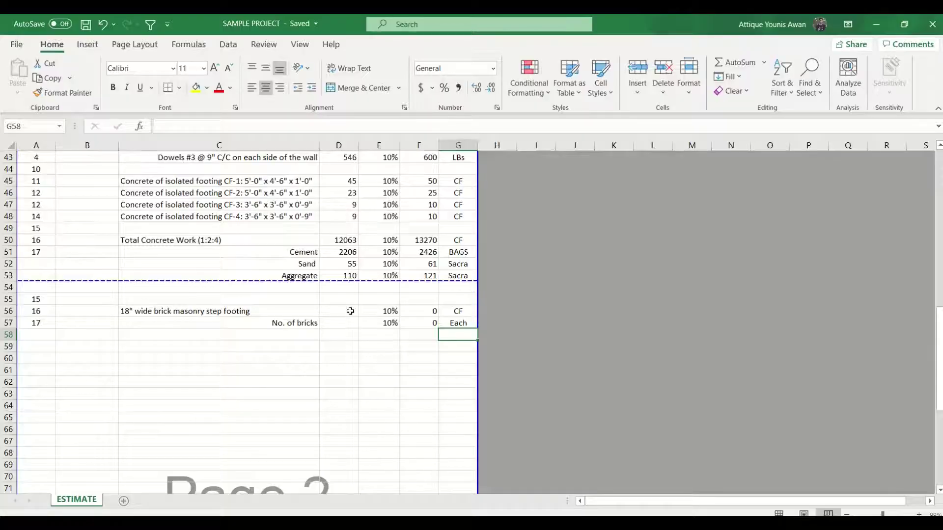
- Calculate the masonry step footing volume in D56 with the formula =431.6*1.5*0.5
{"action": "left_click", "coordinate": [350, 310]}
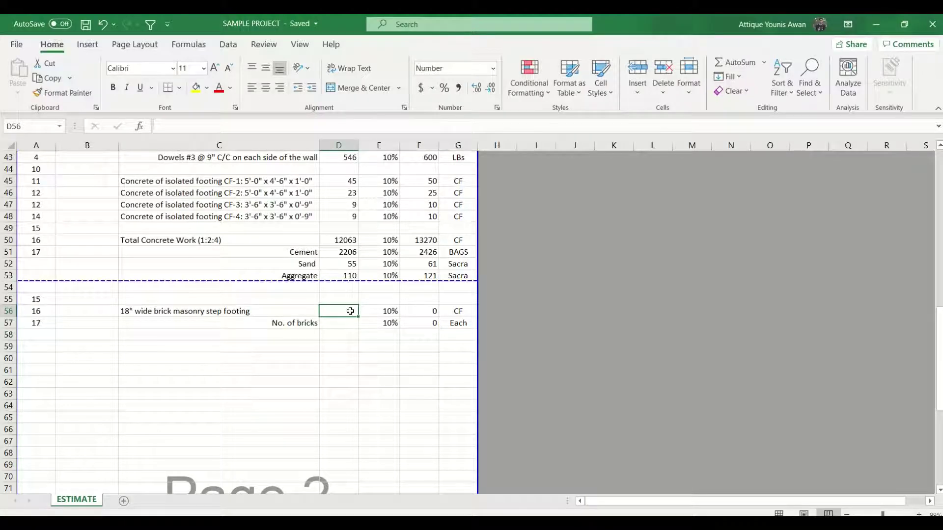
{"action": "type", "text": "=431.6"}
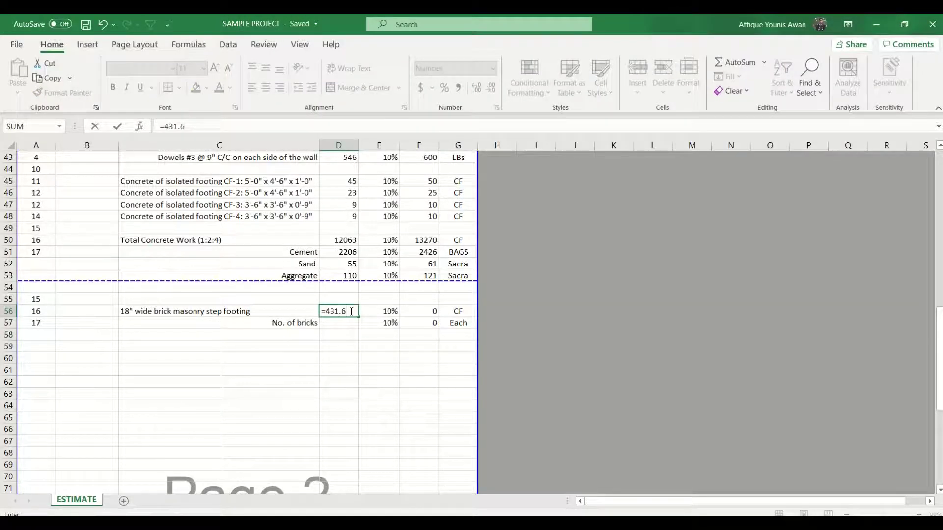
{"action": "type", "text": "*1.5*0.5"}
{"action": "key", "text": "Return"}
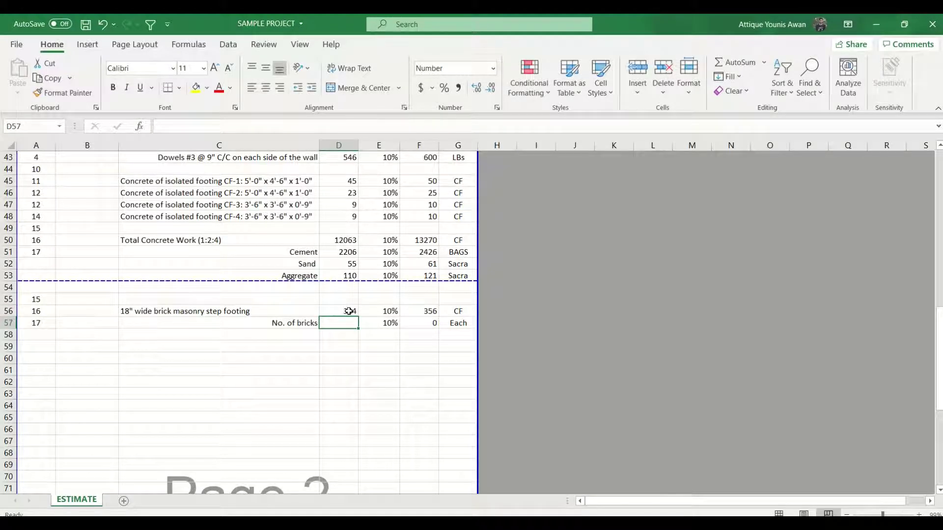
{"action": "left_click", "coordinate": [346, 311]}
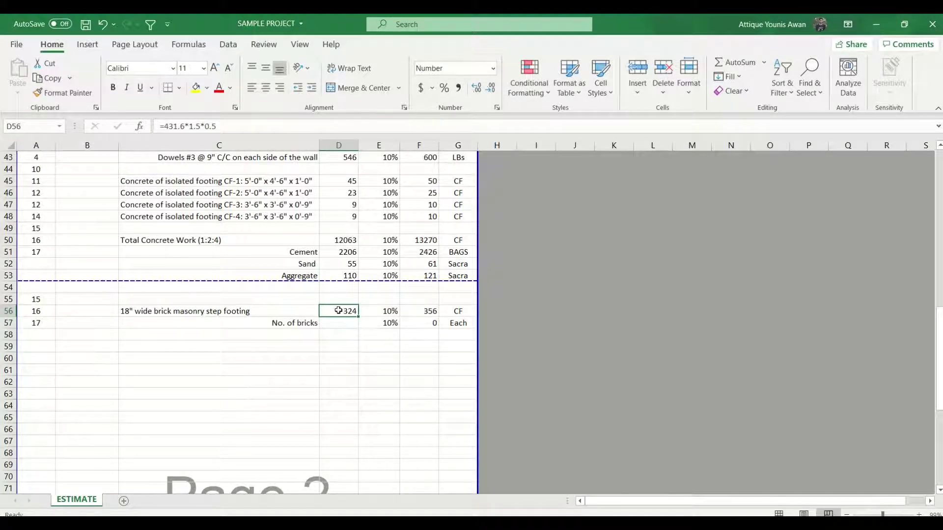
{"action": "left_click_drag", "start_coordinate": [338, 311], "coordinate": [139, 311]}
{"action": "double_click", "coordinate": [132, 311]}
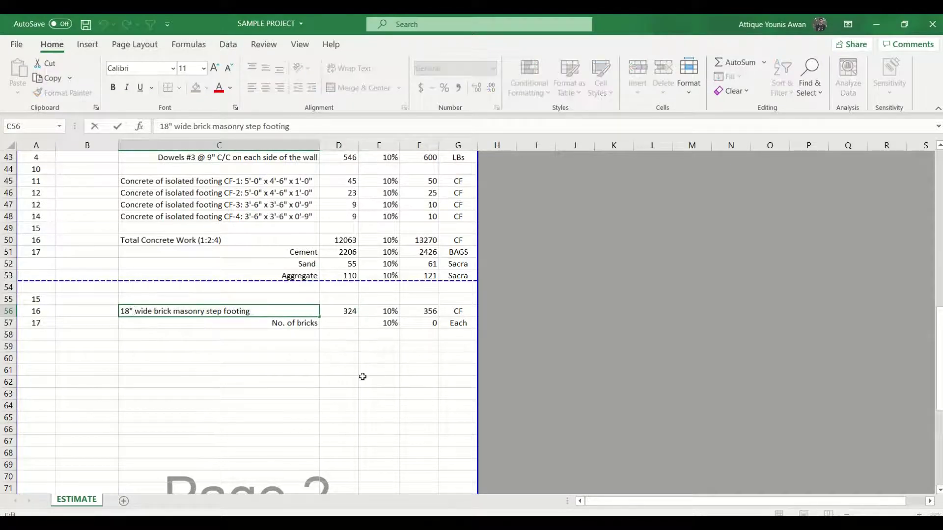
{"action": "key", "text": "Return"}
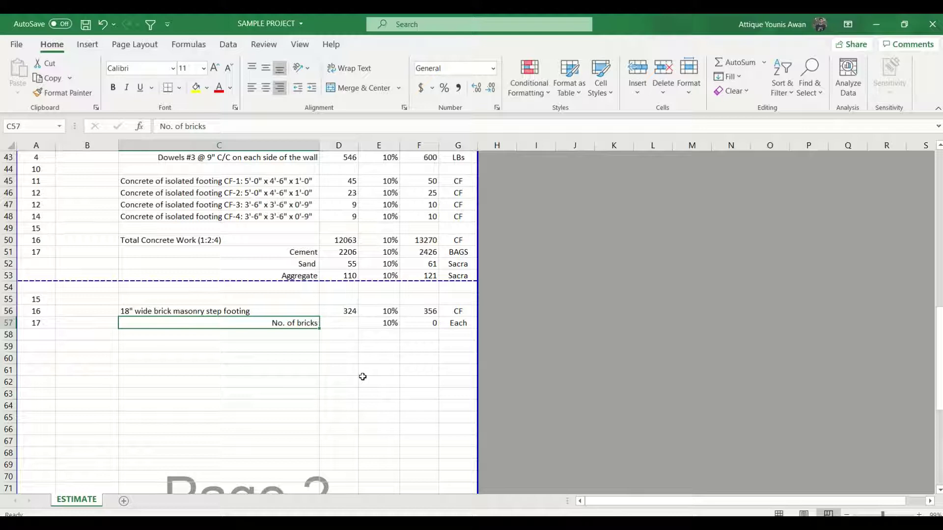
{"action": "key", "text": "Right"}
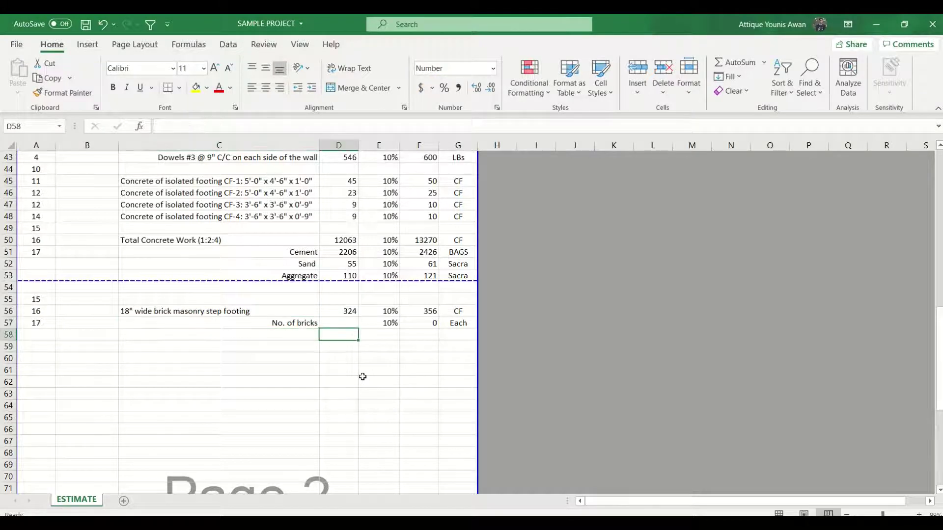
{"action": "type", "text": "="}
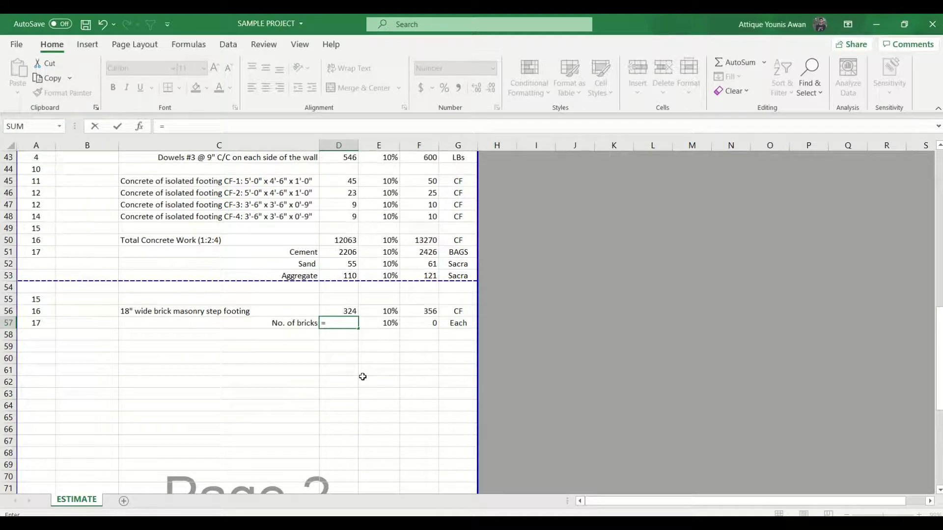
{"action": "key", "text": "Escape"}
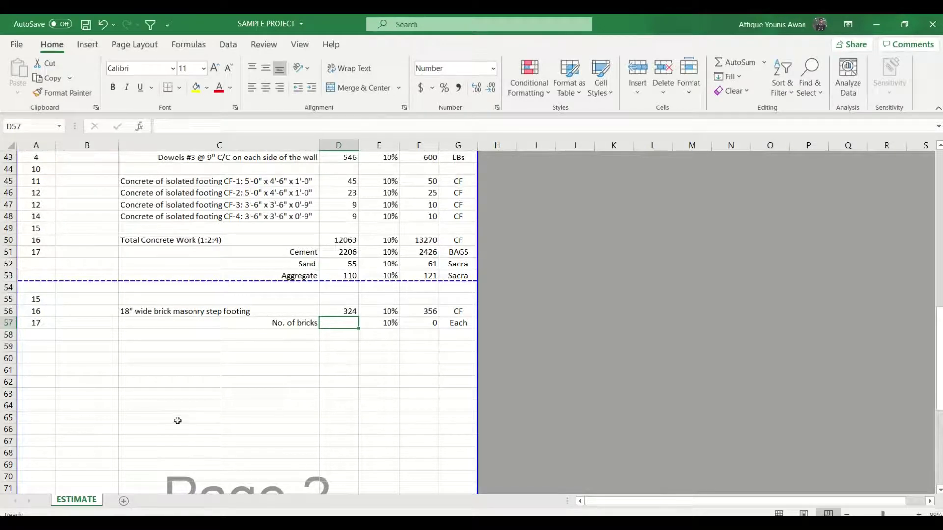
- Note the conversion 100 CF = 1350 brick in K56 and move the page boundary back to the edge of column G
{"action": "left_click", "coordinate": [609, 311]}
{"action": "type", "text": "100 CF = 1350 brick"}
{"action": "key", "text": "Return"}
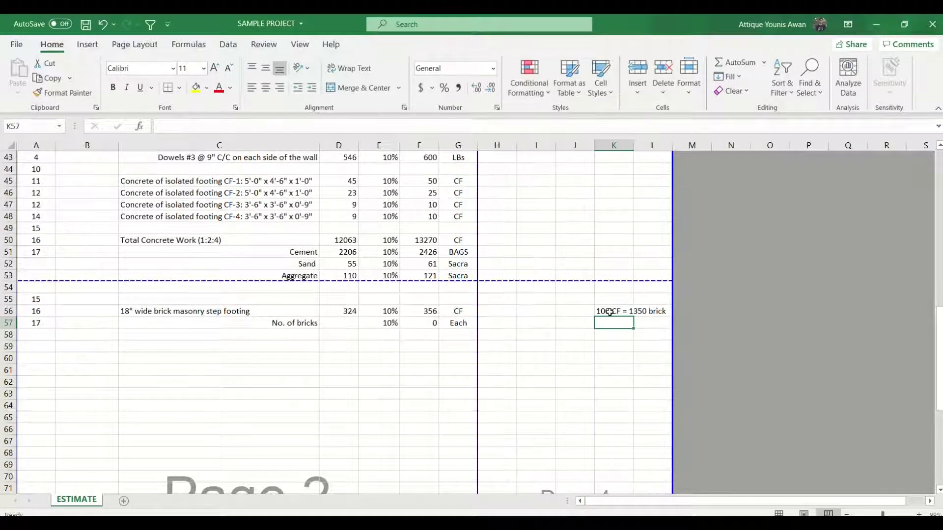
{"action": "left_click_drag", "start_coordinate": [673, 298], "coordinate": [474, 297]}
{"action": "left_click", "coordinate": [621, 350]}
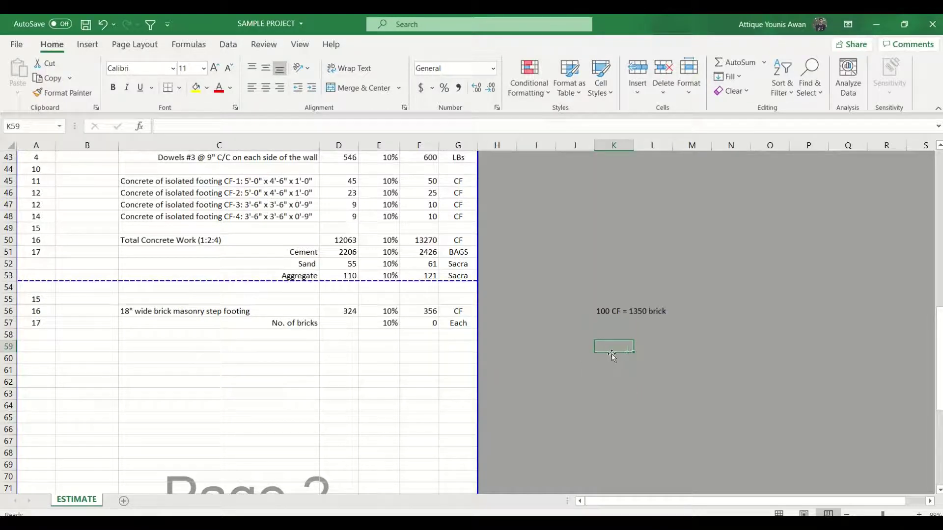
{"action": "left_click", "coordinate": [642, 315]}
- Calculate the number of bricks in D57 with the formula =D56*13.5
{"action": "left_click", "coordinate": [352, 323]}
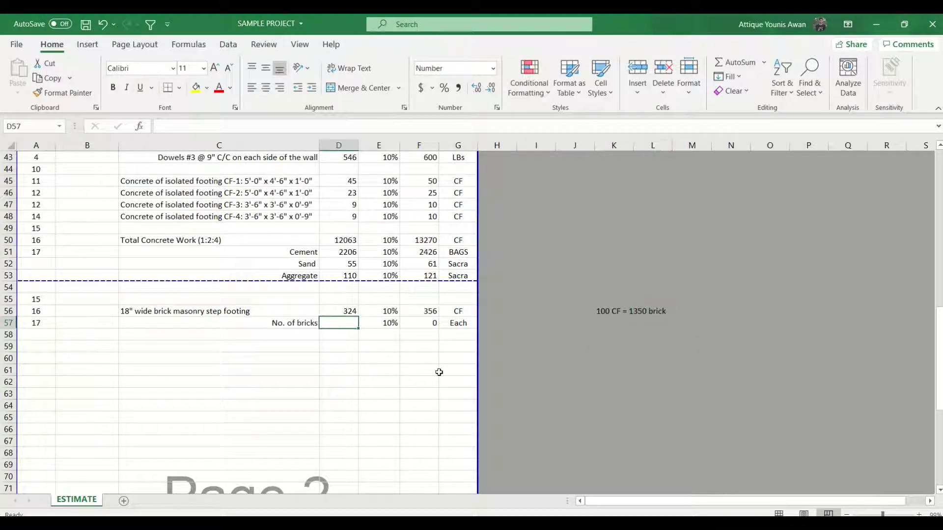
{"action": "key", "text": "Up"}
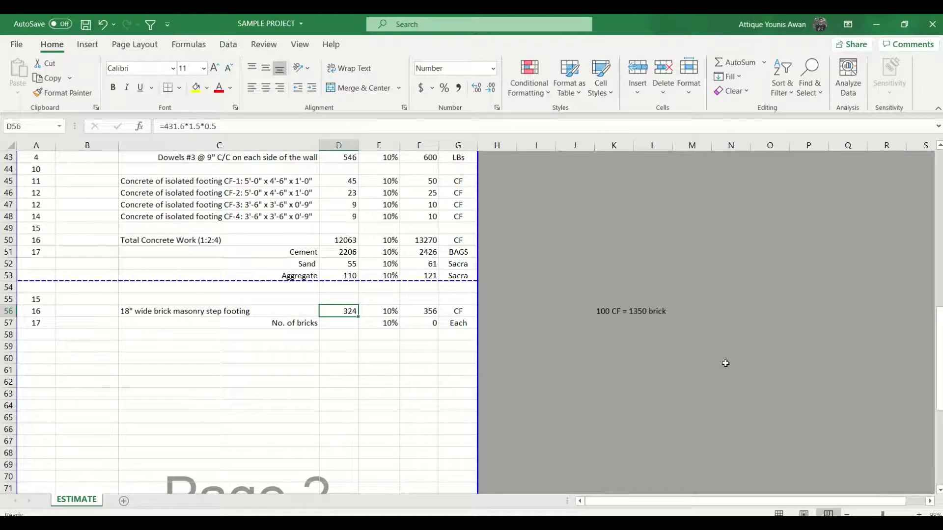
{"action": "key", "text": "Down"}
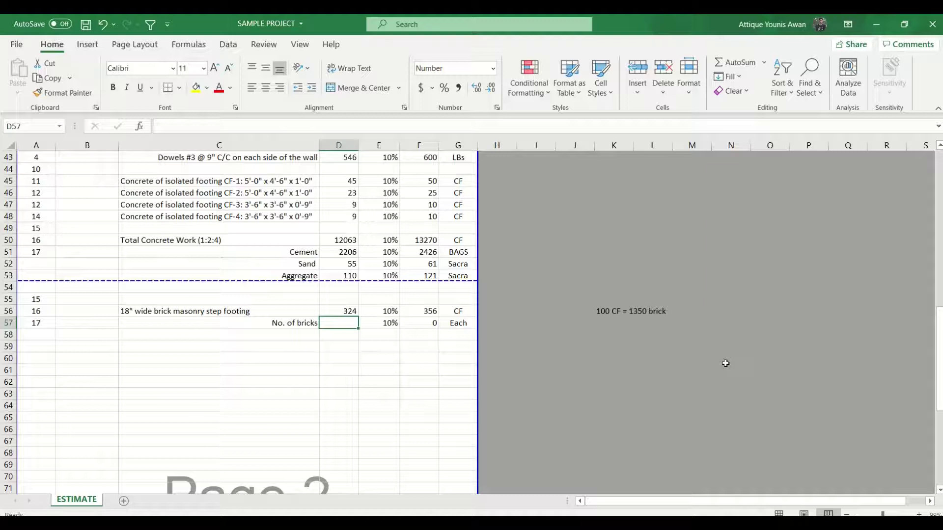
{"action": "type", "text": "="}
{"action": "key", "text": "Up"}
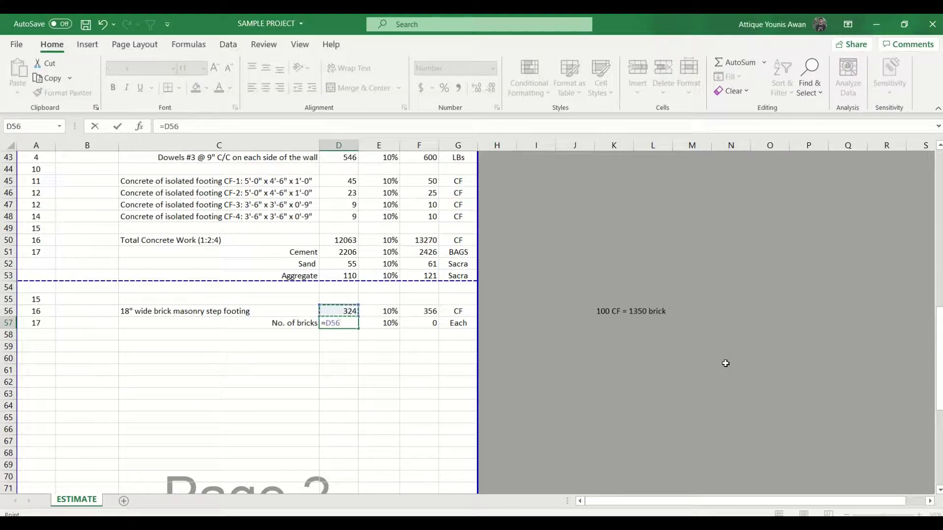
{"action": "type", "text": "*13.5"}
{"action": "key", "text": "Return"}
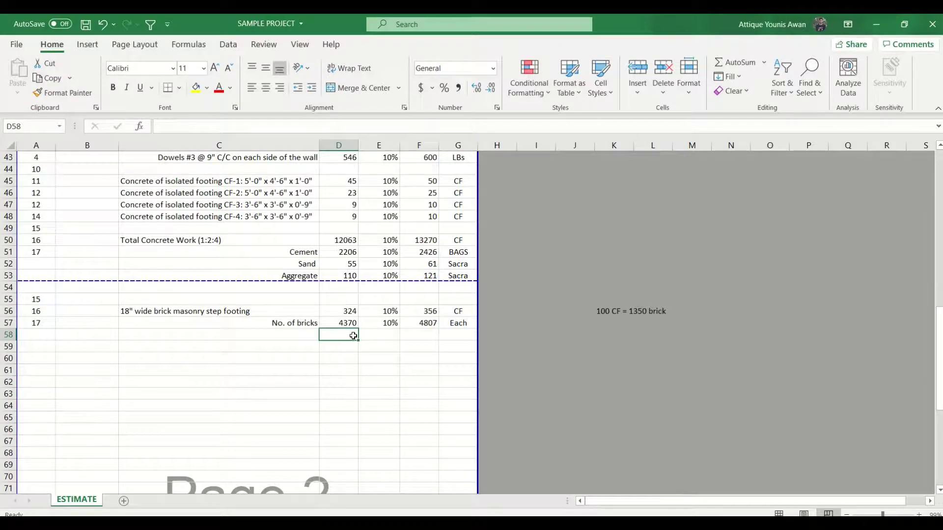
- Switch to PlanSwift and examine the 18" and 13½" stepped brick courses above the footing on the Sections page
{"action": "mouse_move", "coordinate": [317, 324]}
{"action": "left_mouse_down"}
{"action": "mouse_move", "coordinate": [338, 312]}
{"action": "mouse_move", "coordinate": [378, 311]}
{"action": "mouse_move", "coordinate": [425, 325]}
{"action": "left_mouse_up"}
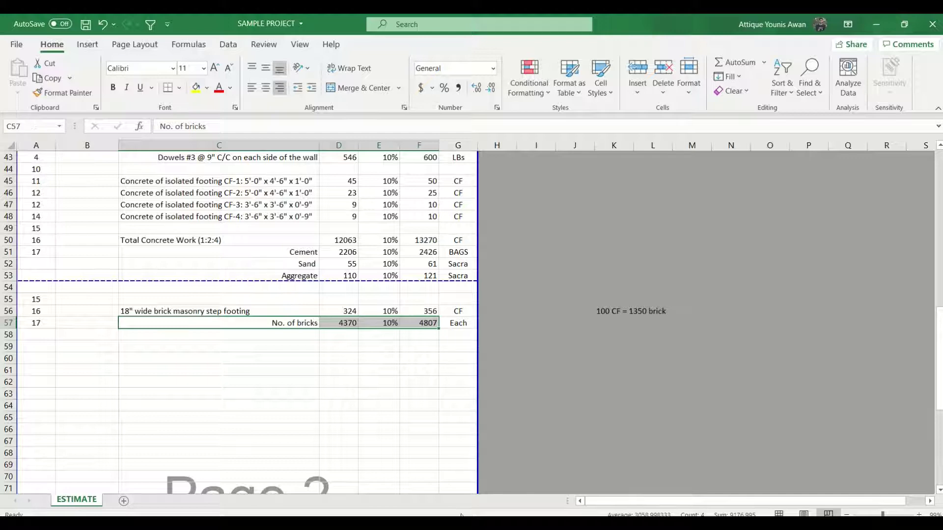
{"action": "key", "text": "alt+Tab"}
{"action": "scroll", "coordinate": [400, 301], "scroll_direction": "up", "scroll_amount": 10}
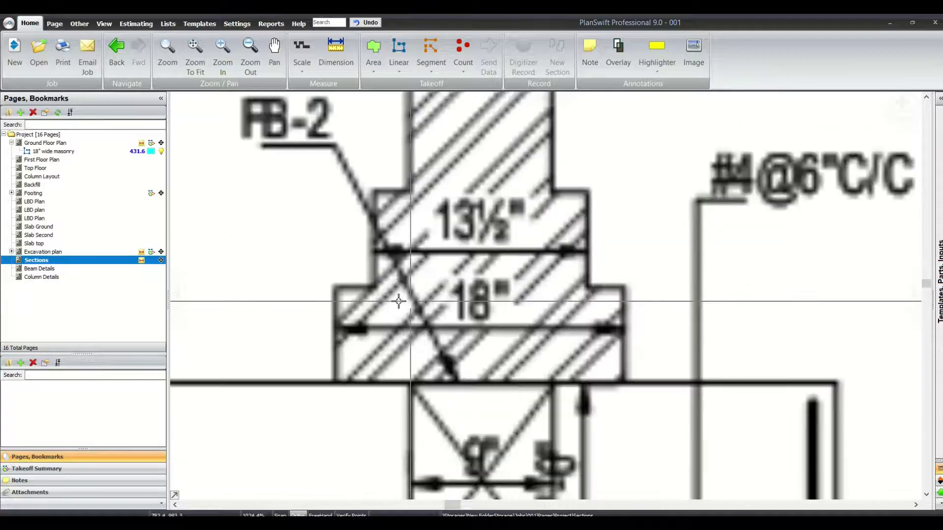
{"action": "mouse_move", "coordinate": [333, 287]}
{"action": "left_mouse_down"}
{"action": "mouse_move", "coordinate": [568, 342]}
{"action": "mouse_move", "coordinate": [590, 375]}
{"action": "mouse_move", "coordinate": [625, 383]}
{"action": "left_mouse_up"}
{"action": "scroll", "coordinate": [625, 383], "scroll_direction": "down", "scroll_amount": 15}
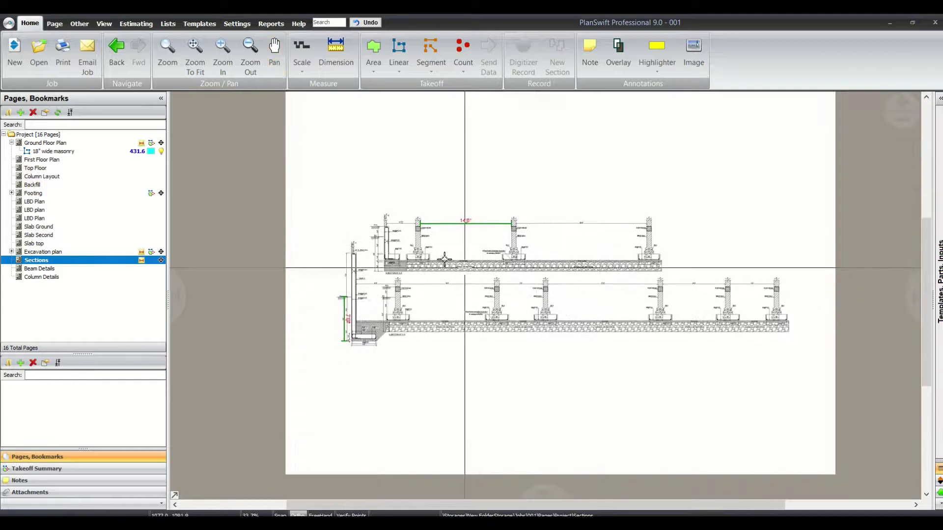
- Return from the stepped brick courses on the section to Excel and copy step footing rows 56 and 57 into rows 59 and 60
{"action": "scroll", "coordinate": [438, 260], "scroll_direction": "up", "scroll_amount": 9}
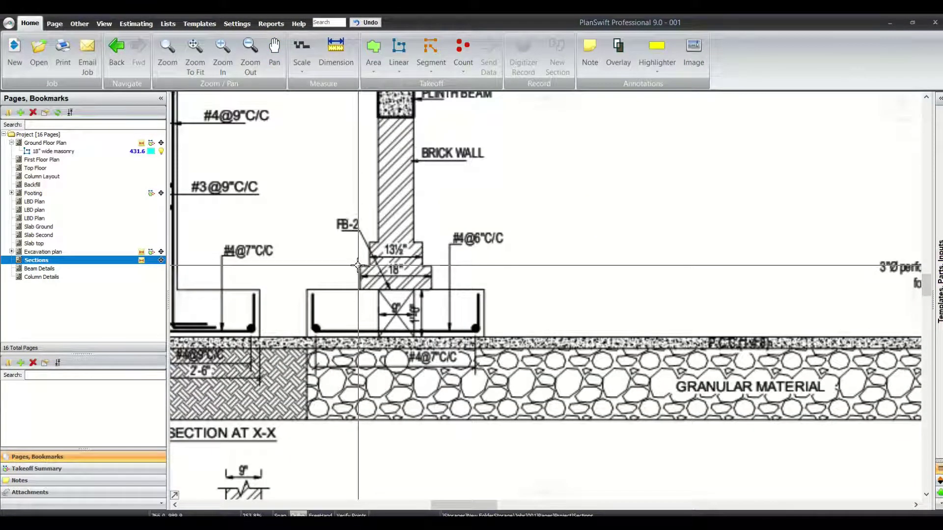
{"action": "left_click_drag", "start_coordinate": [351, 239], "coordinate": [440, 280]}
{"action": "key", "text": "alt+Tab"}
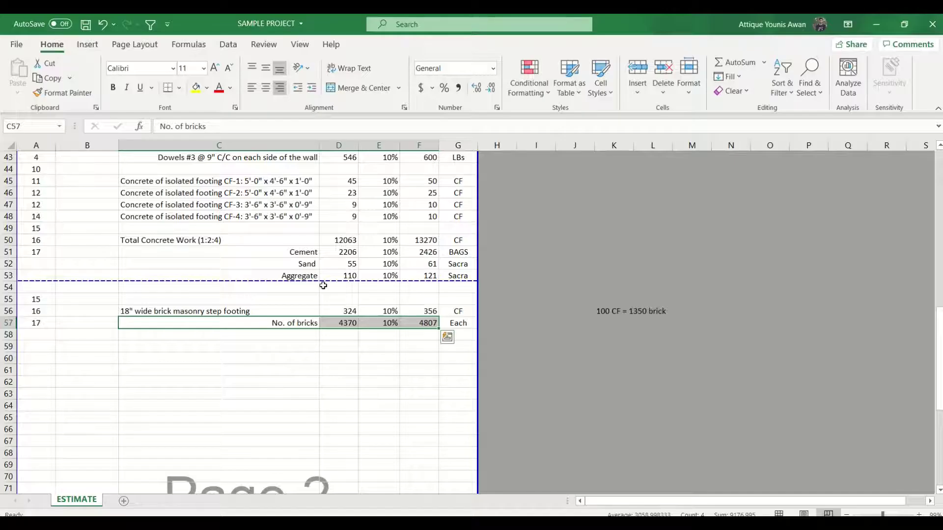
{"action": "left_click_drag", "start_coordinate": [144, 311], "coordinate": [151, 323]}
{"action": "key", "text": "shift+space"}
{"action": "key", "text": "ctrl+c"}
{"action": "left_click", "coordinate": [186, 344]}
{"action": "key", "text": "shift+space"}
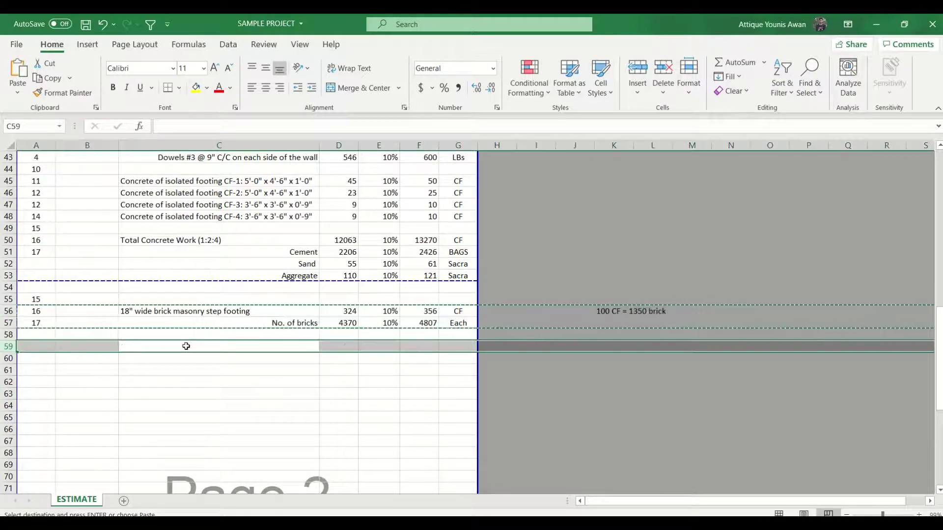
{"action": "key", "text": "ctrl+v"}
- Change the copied description in C59 to 13" wide brick masonry step footing
{"action": "double_click", "coordinate": [130, 346]}
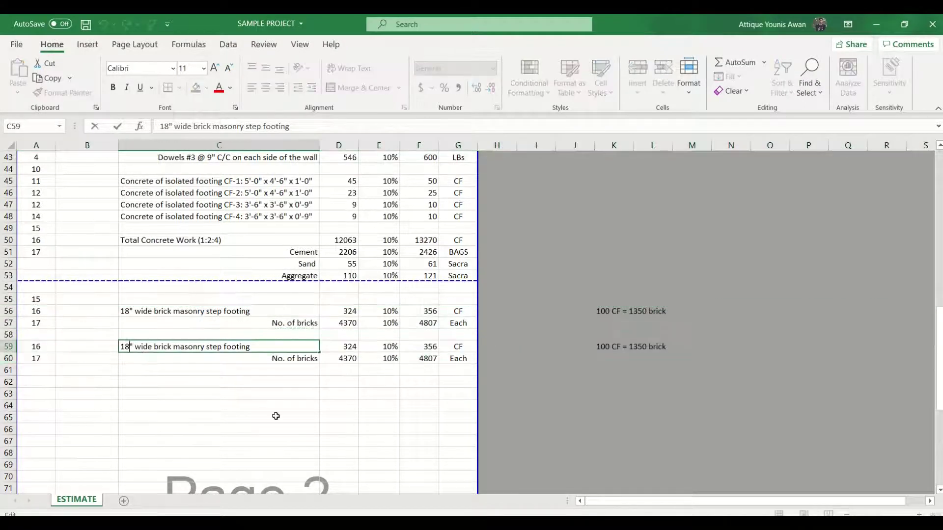
{"action": "key", "text": "BackSpace"}
{"action": "type", "text": "3"}
{"action": "key", "text": "Return"}
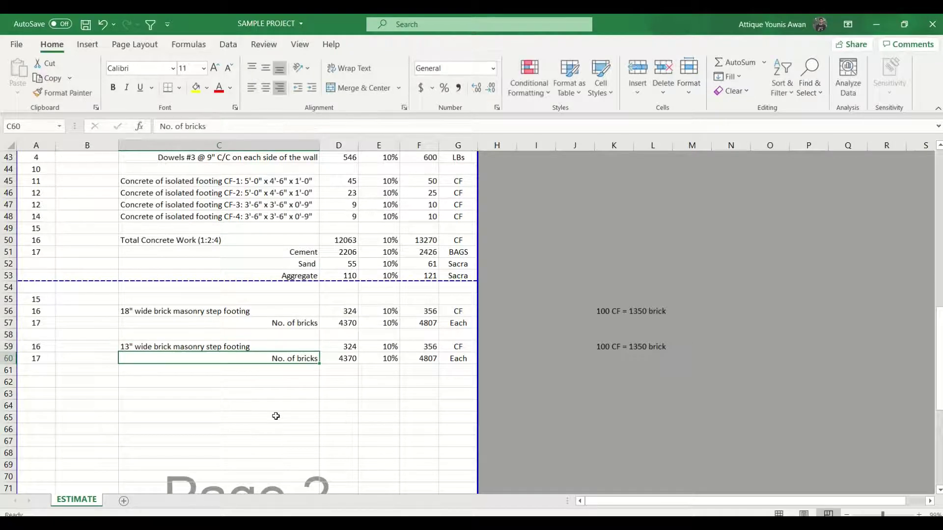
- Open the D59 volume formula for editing and remove the 5 from its 1.5 width factor
{"action": "left_click", "coordinate": [344, 350]}
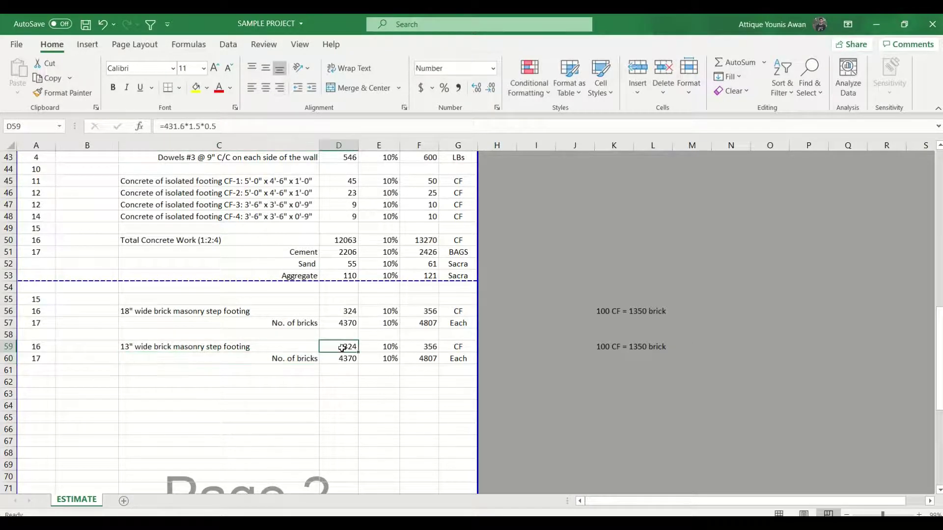
{"action": "left_click", "coordinate": [202, 126]}
{"action": "key", "text": "BackSpace"}
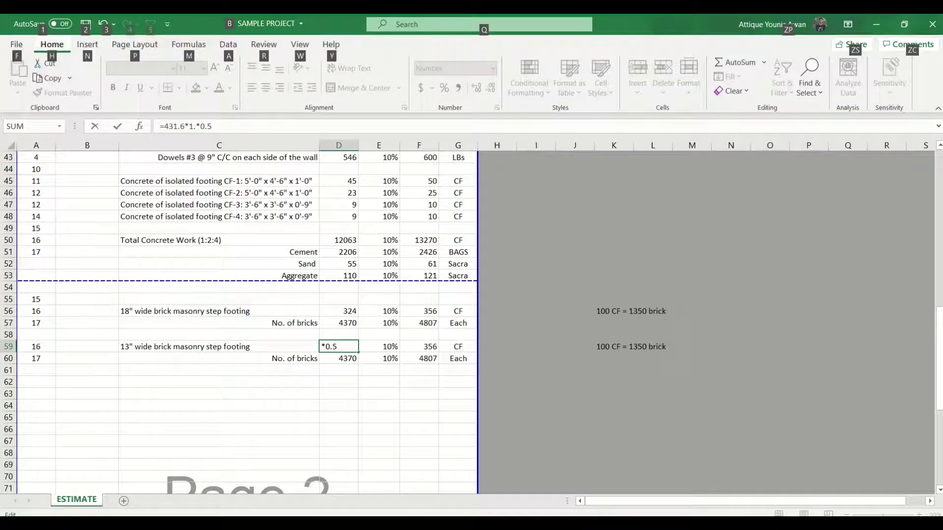
- Switch to PlanSwift and measure the height of the 13½" brick course on the Sections page
{"action": "key", "text": "alt+Tab"}
{"action": "scroll", "coordinate": [368, 260], "scroll_direction": "up", "scroll_amount": 5}
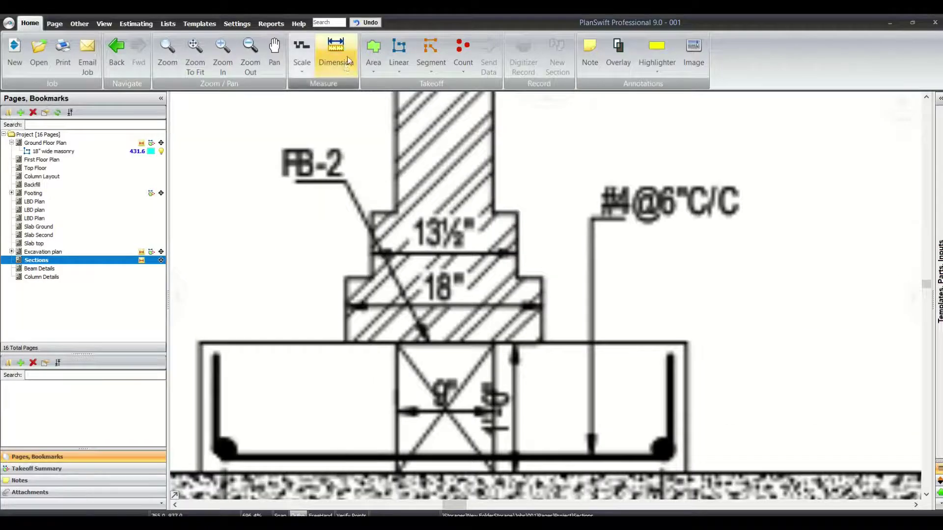
{"action": "left_click", "coordinate": [336, 54]}
{"action": "left_click", "coordinate": [526, 294]}
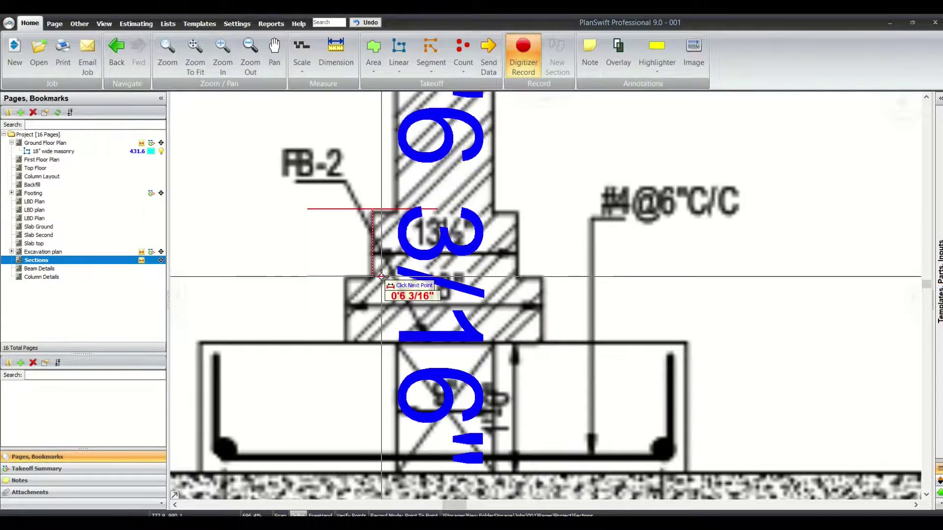
{"action": "scroll", "coordinate": [381, 276], "scroll_direction": "down", "scroll_amount": 3}
{"action": "key", "text": "Escape"}
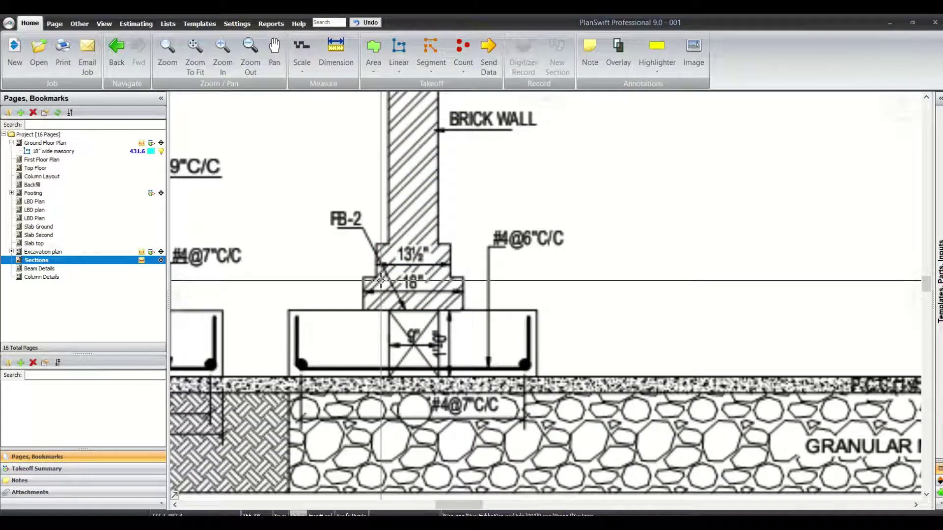
- Return to Excel, complete the D59 volume formula as =431.6*1.08*0.5, and select the 13" step footing cells C59:D60
{"action": "key", "text": "alt+Tab"}
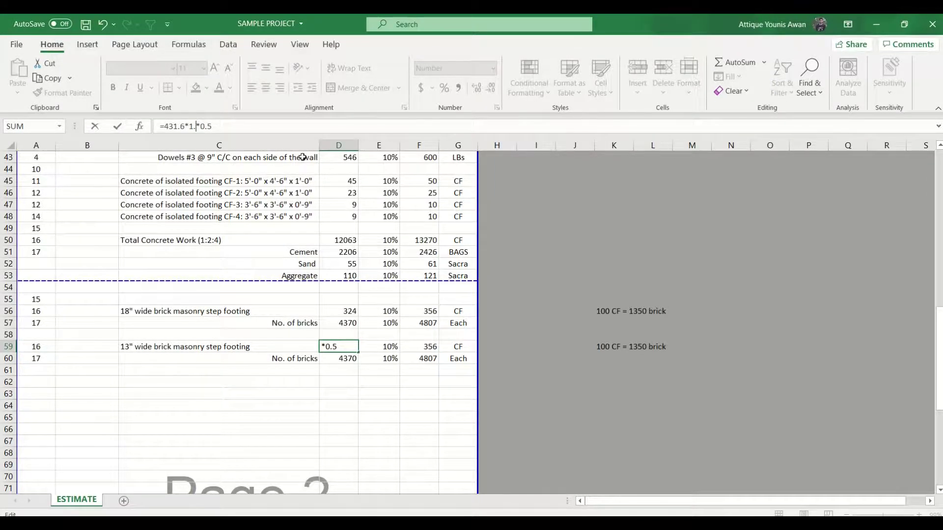
{"action": "type", "text": "12"}
{"action": "key", "text": "BackSpace"}
{"action": "key", "text": "BackSpace"}
{"action": "key", "text": "BackSpace"}
{"action": "key", "text": "BackSpace"}
{"action": "type", "text": "1.08"}
{"action": "key", "text": "Return"}
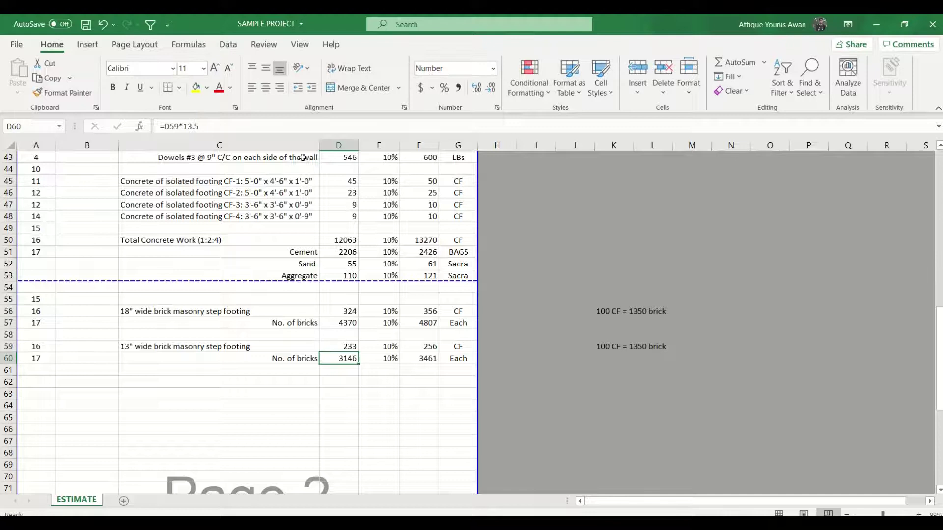
{"action": "left_click", "coordinate": [345, 347]}
{"action": "left_click_drag", "start_coordinate": [347, 353], "coordinate": [163, 355]}
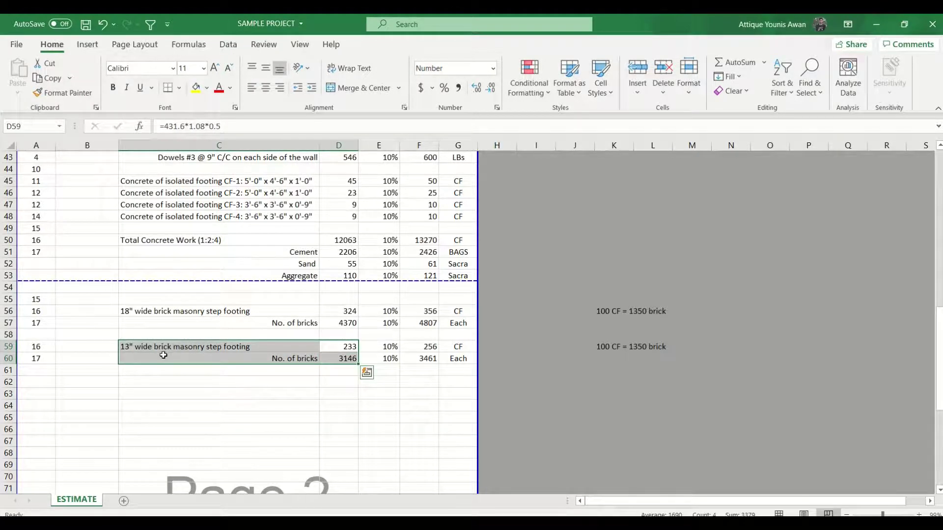
{"action": "scroll", "coordinate": [226, 373], "scroll_direction": "down", "scroll_amount": 1}
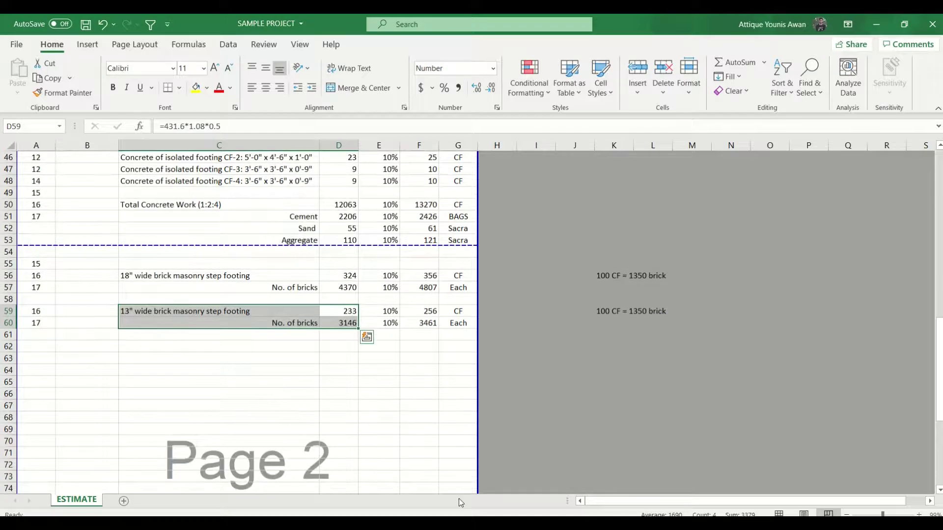
- Switch to PlanSwift and measure the brick wall height from the top of the 13½" course to the underside of the plinth beam
{"action": "left_click", "coordinate": [451, 513]}
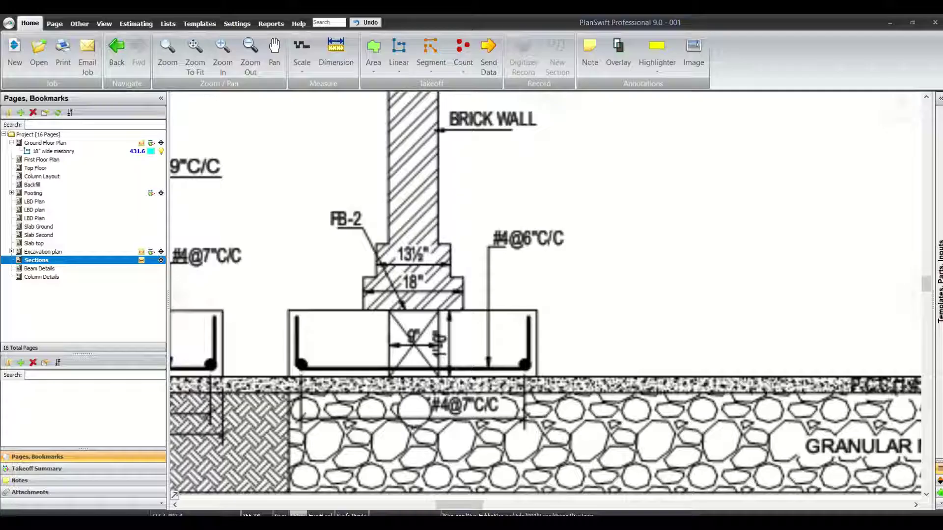
{"action": "scroll", "coordinate": [434, 242], "scroll_direction": "up", "scroll_amount": 3}
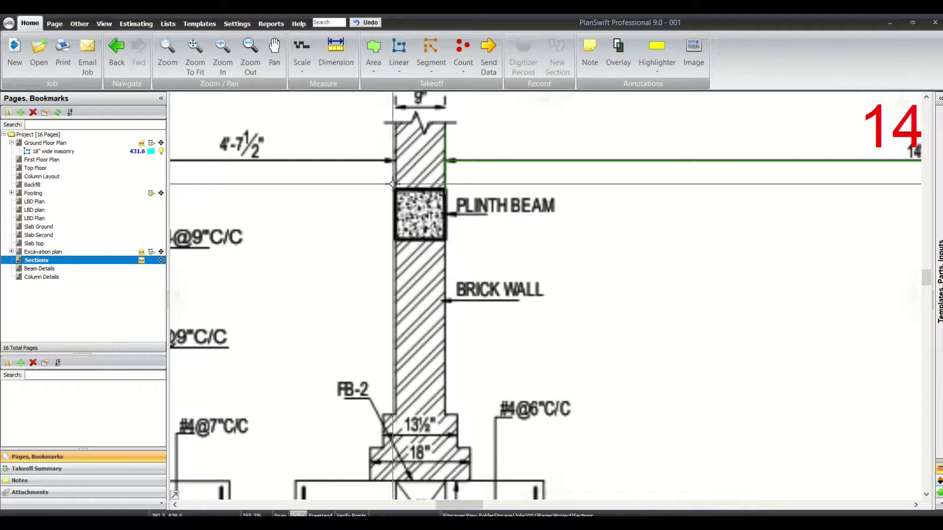
{"action": "left_click", "coordinate": [324, 69]}
{"action": "left_click", "coordinate": [400, 235]}
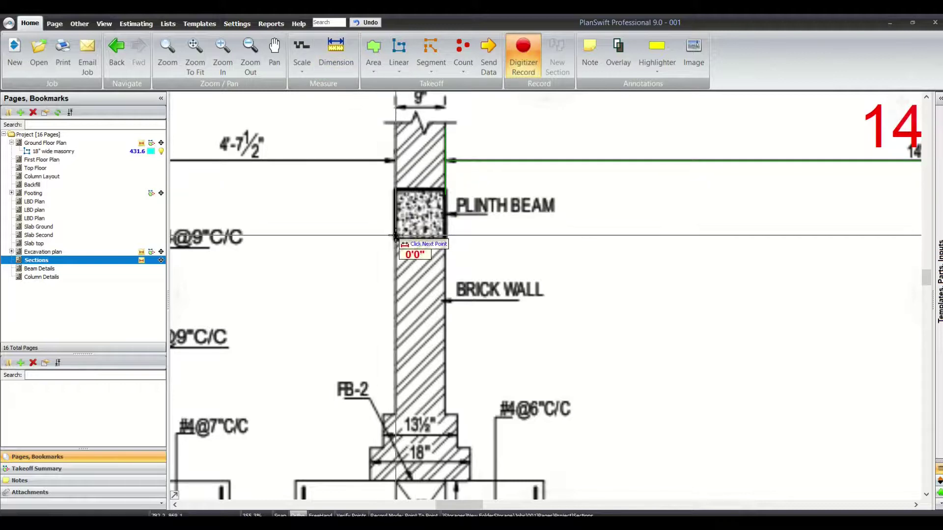
{"action": "left_click", "coordinate": [401, 413]}
{"action": "scroll", "coordinate": [401, 415], "scroll_direction": "up", "scroll_amount": 3}
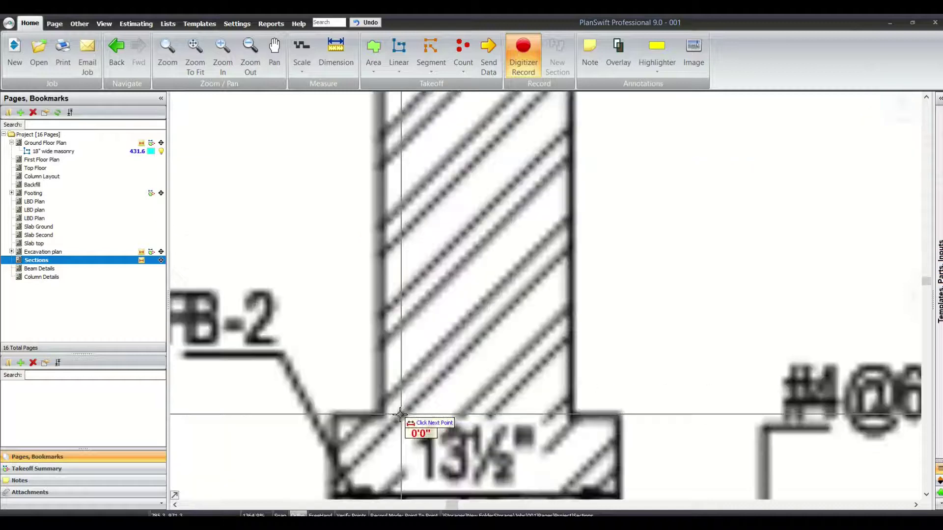
{"action": "scroll", "coordinate": [383, 413], "scroll_direction": "down", "scroll_amount": 5}
{"action": "scroll", "coordinate": [379, 321], "scroll_direction": "up", "scroll_amount": 5}
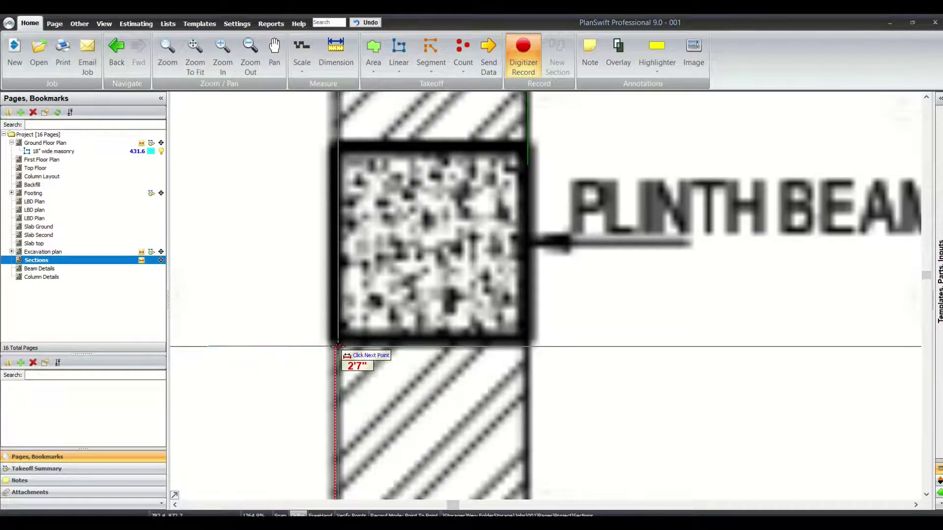
{"action": "scroll", "coordinate": [338, 347], "scroll_direction": "down", "scroll_amount": 5}
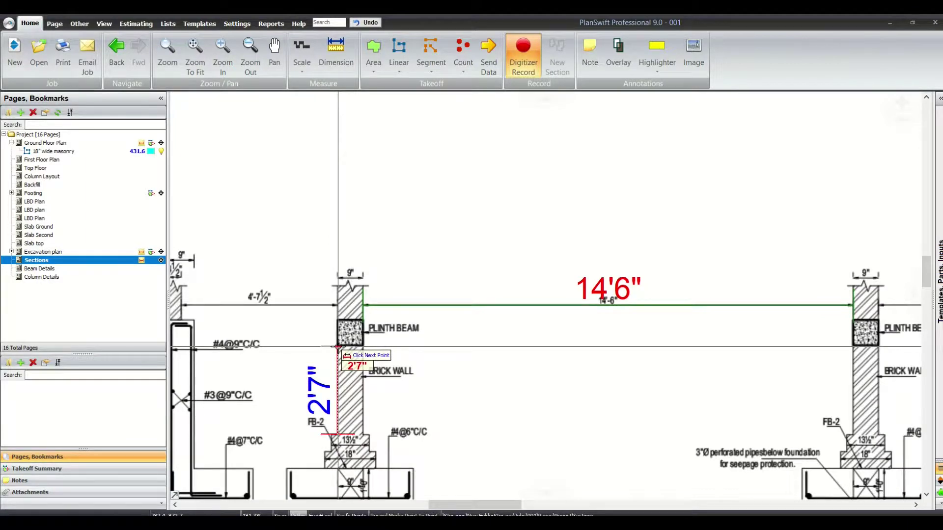
{"action": "key", "text": "Escape"}
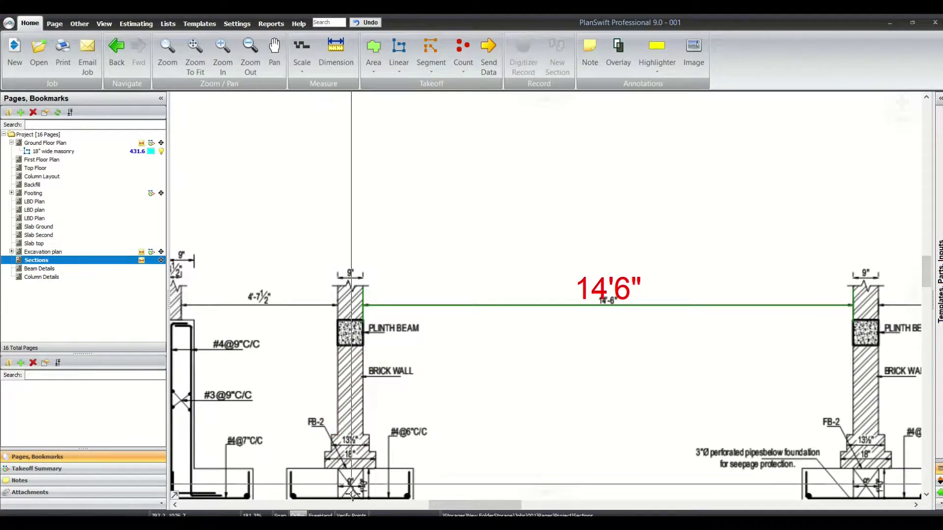
- Return to Excel and copy the 13" step footing rows 59 and 60 into rows 62 and 63
{"action": "key", "text": "alt+Tab"}
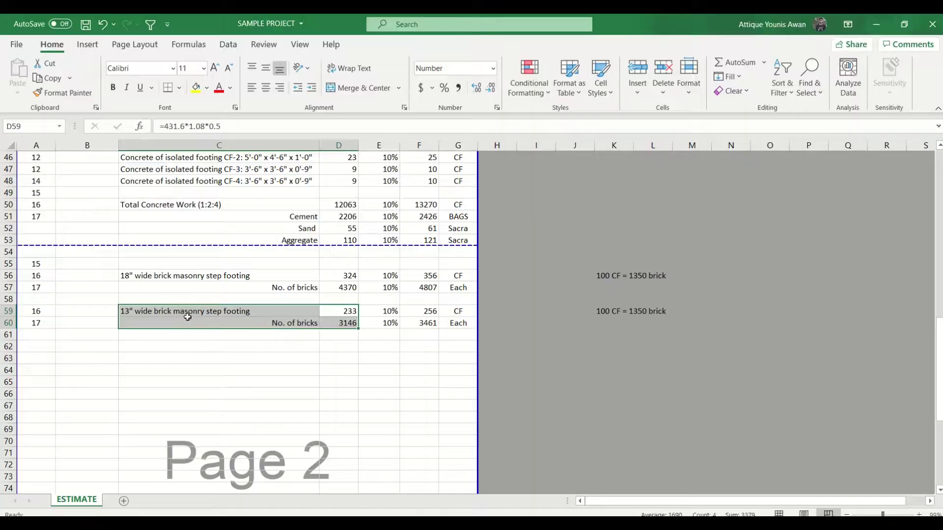
{"action": "key", "text": "shift+space"}
{"action": "key", "text": "ctrl+c"}
{"action": "left_click", "coordinate": [199, 347]}
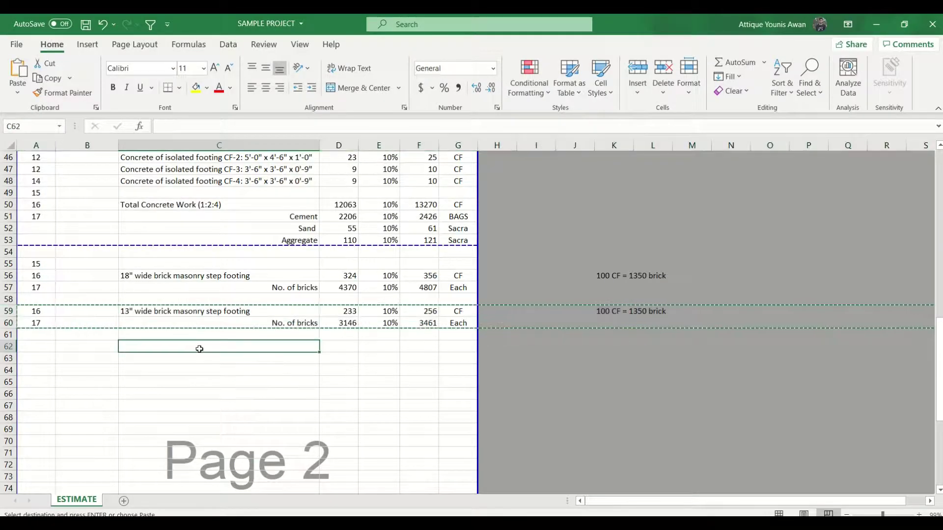
{"action": "key", "text": "shift+space"}
{"action": "key", "text": "ctrl+v"}
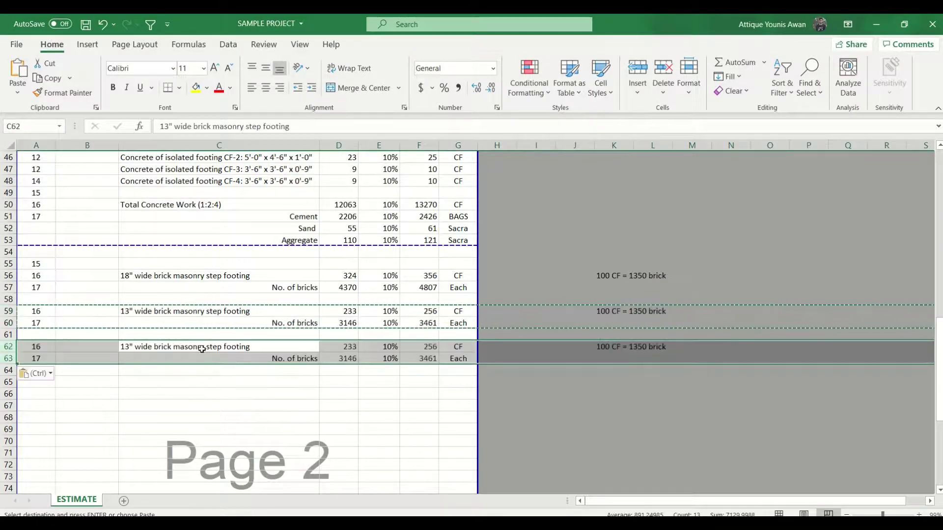
{"action": "key", "text": "Escape"}
- Change the copied description in C62 to 9" wide brick masonry step footing
{"action": "left_click", "coordinate": [124, 348]}
{"action": "type", "text": "9"}
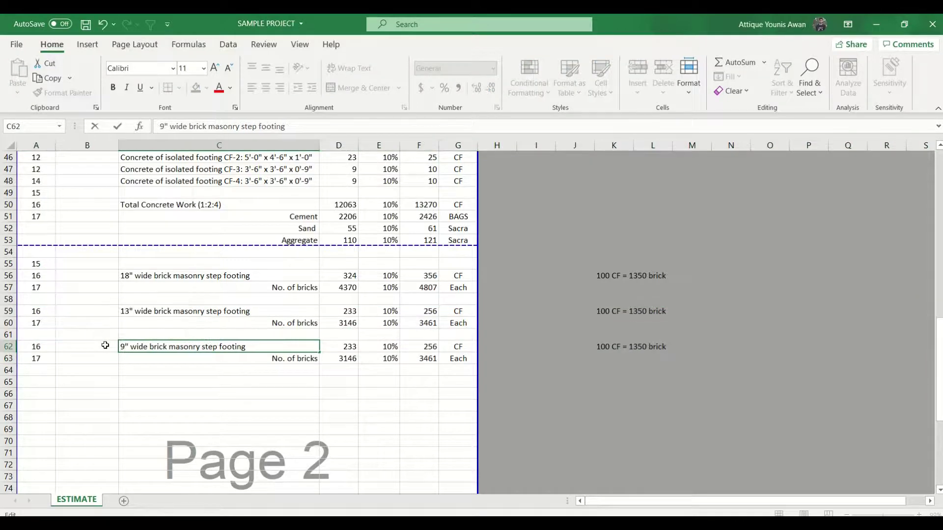
{"action": "key", "text": "Return"}
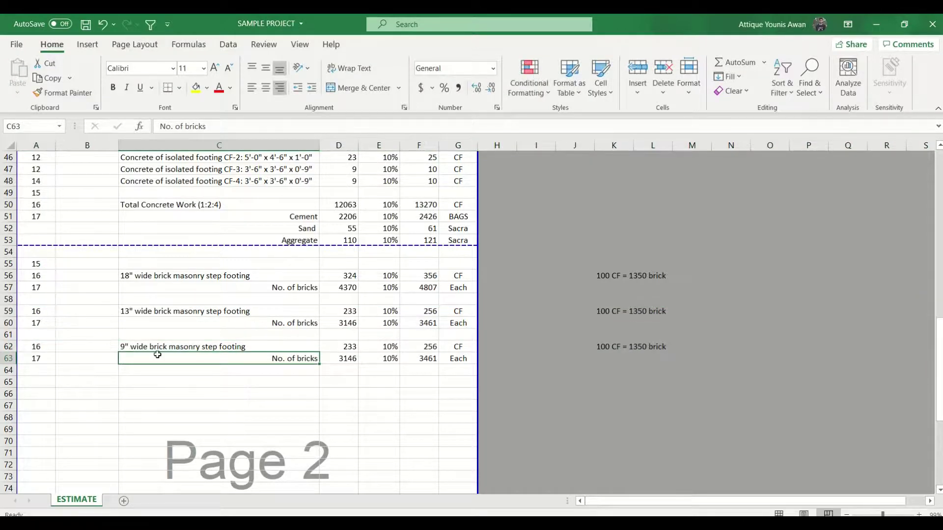
- Set the D62 volume formula to =431.6*0.75*2.58 and save the workbook
{"action": "left_click", "coordinate": [345, 349]}
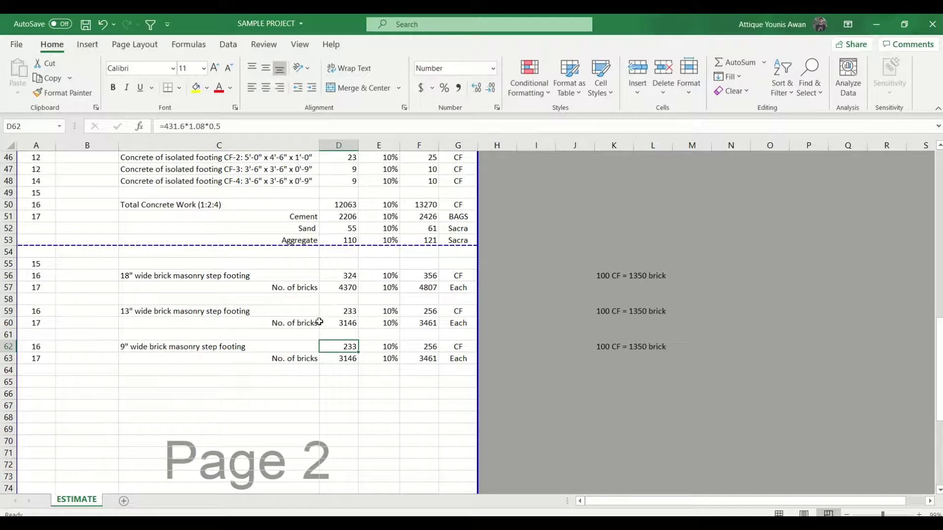
{"action": "left_click_drag", "start_coordinate": [188, 126], "coordinate": [204, 126]}
{"action": "type", "text": "0.75"}
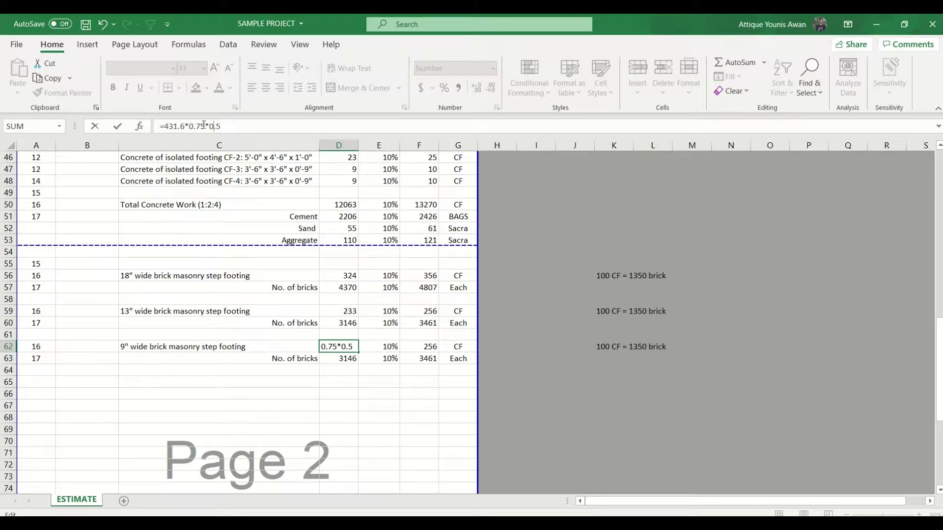
{"action": "key", "text": "shift+Right"}
{"action": "key", "text": "shift+Right"}
{"action": "key", "text": "shift+Right"}
{"action": "type", "text": "2.58"}
{"action": "key", "text": "Return"}
{"action": "key", "text": "ctrl+s"}
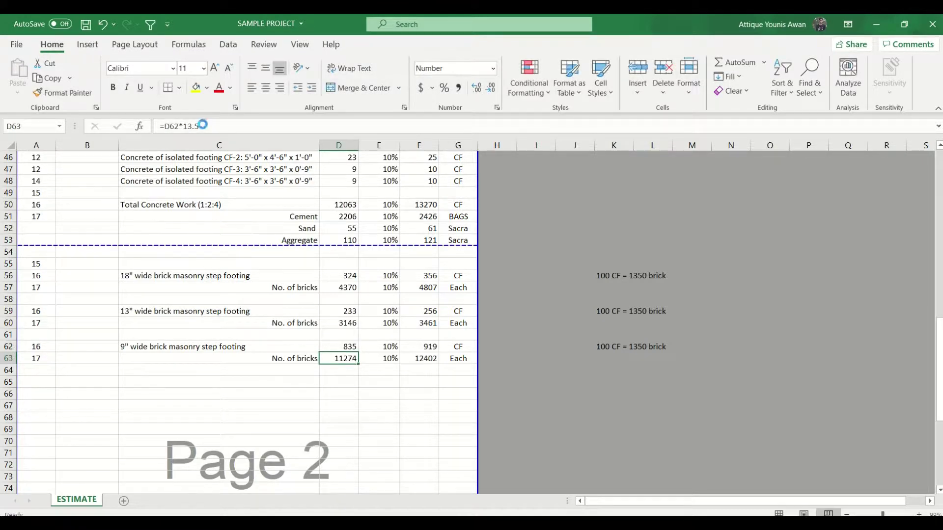